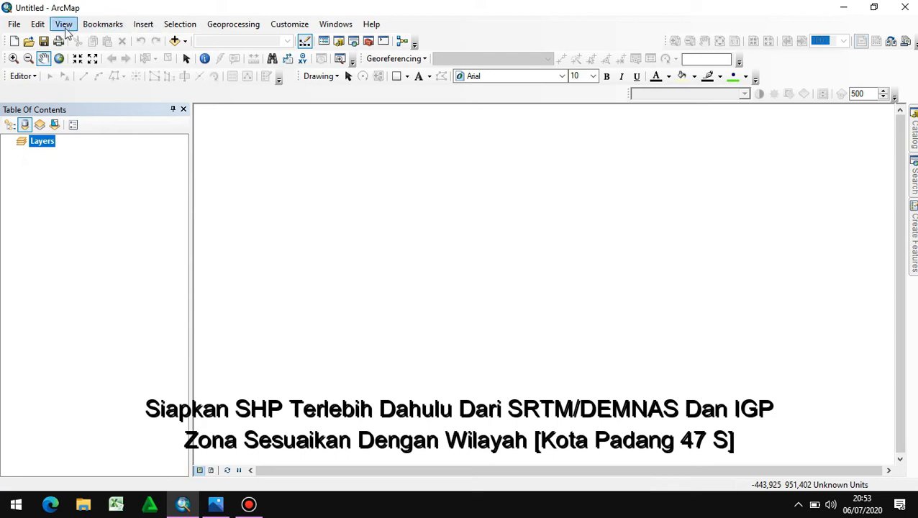
- Set the data frame's coordinate system to the projected WGS 1984 UTM Zone 47S
left_click(65, 26)
left_click(101, 180)
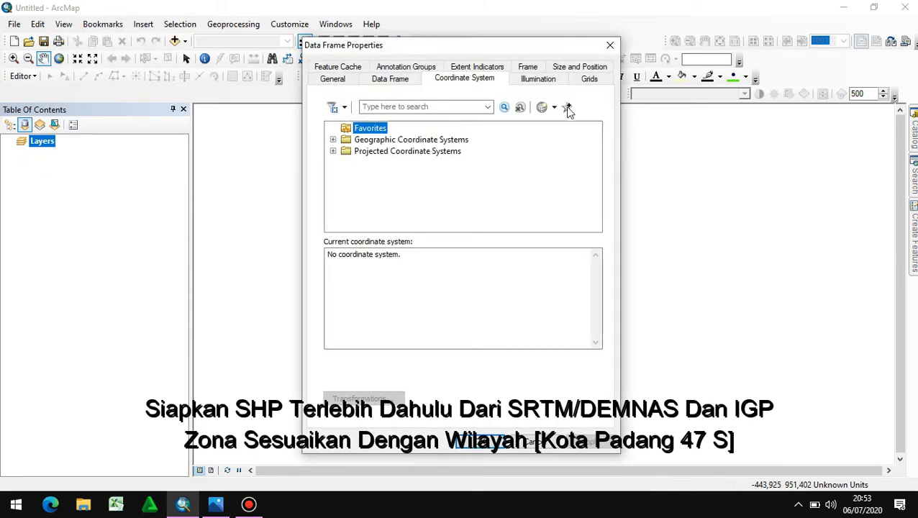
double_click(436, 152)
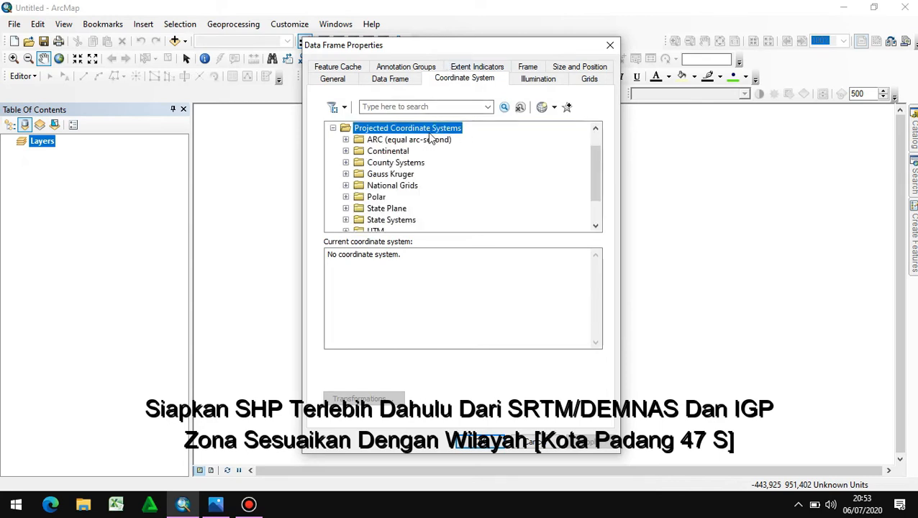
scroll(408, 187, "down", 1)
double_click(381, 199)
scroll(439, 180, "down", 3)
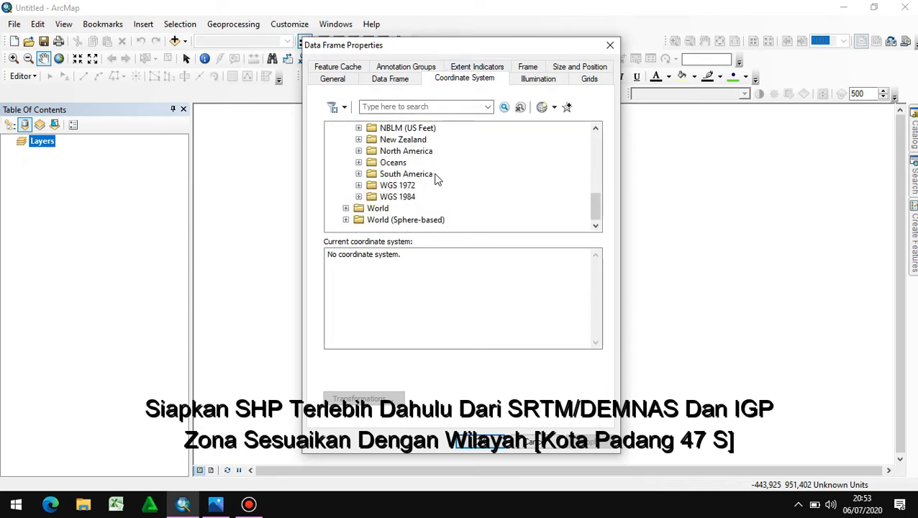
double_click(405, 198)
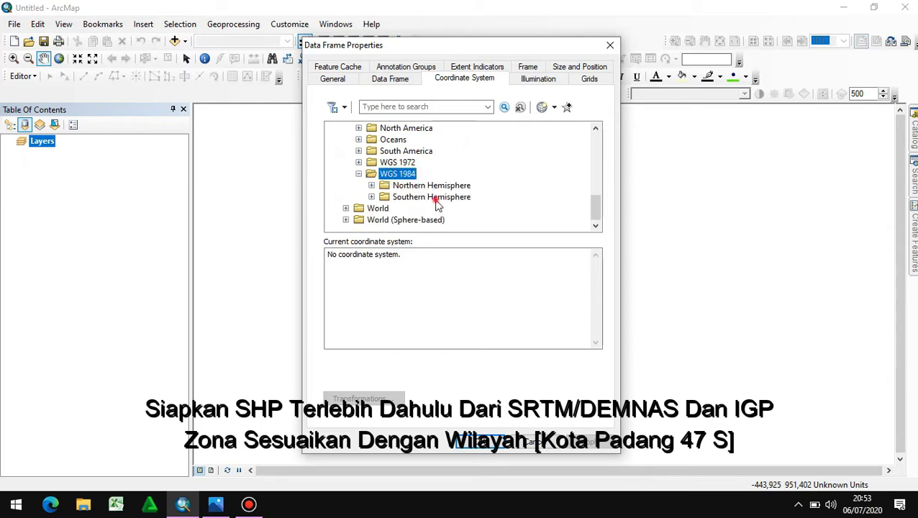
double_click(435, 198)
scroll(461, 202, "down", 5)
scroll(485, 202, "down", 1)
scroll(489, 195, "down", 2)
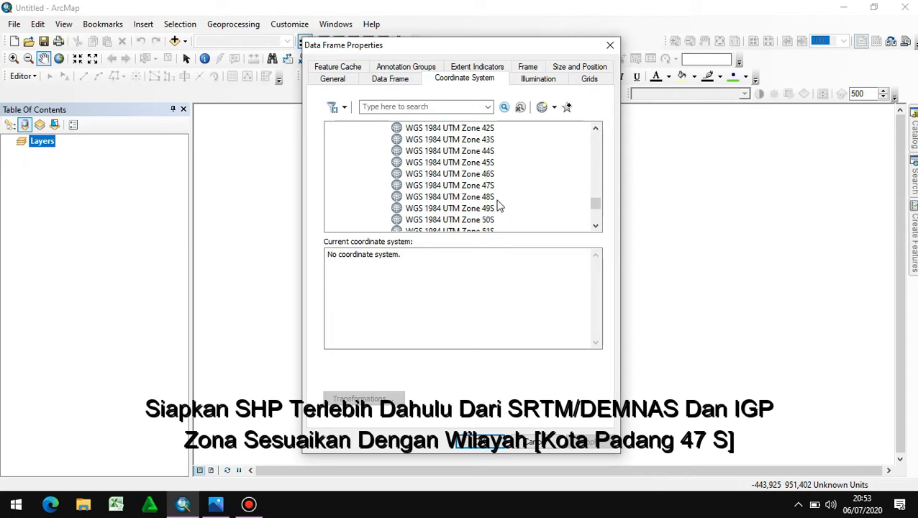
left_click(489, 186)
left_click(489, 440)
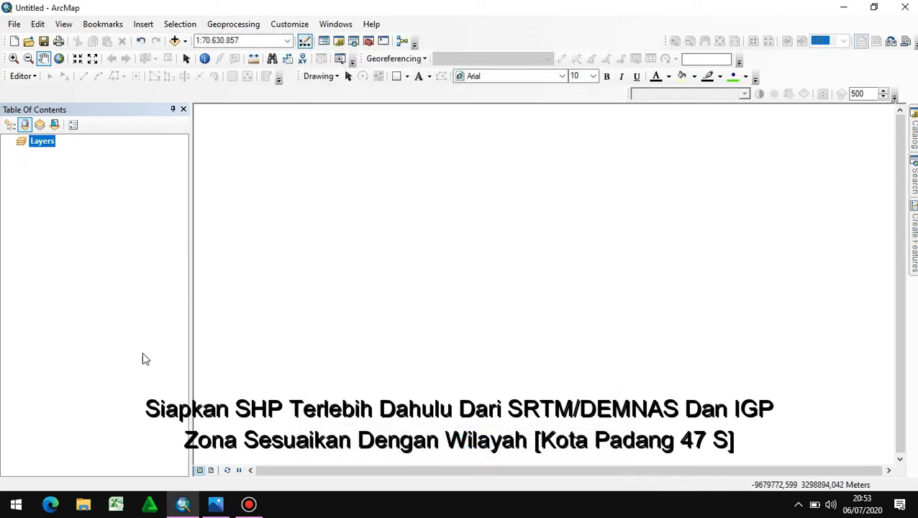
- Add the srtm_57_13 TIF raster from the CARA BUAT CONTUR_TOPOGRAFI_SLOPE folder on drive D to the map, using File Explorer
left_click(95, 505)
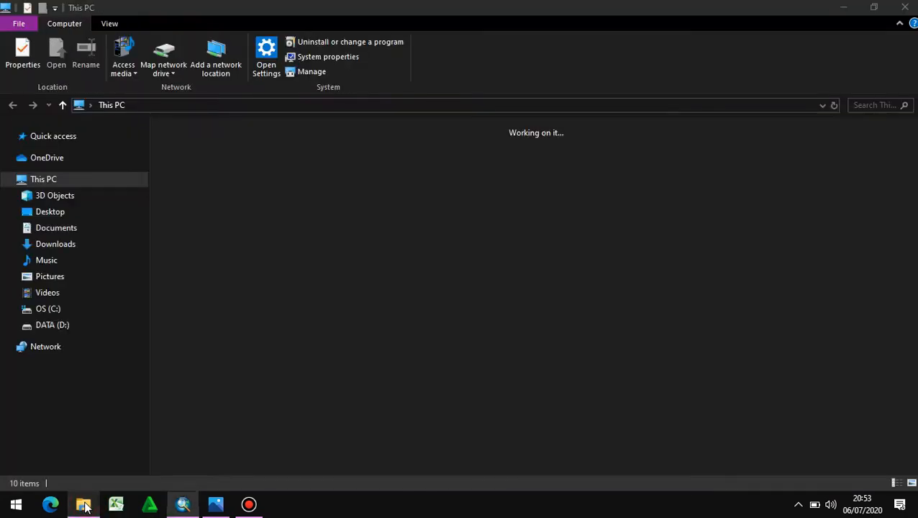
double_click(386, 238)
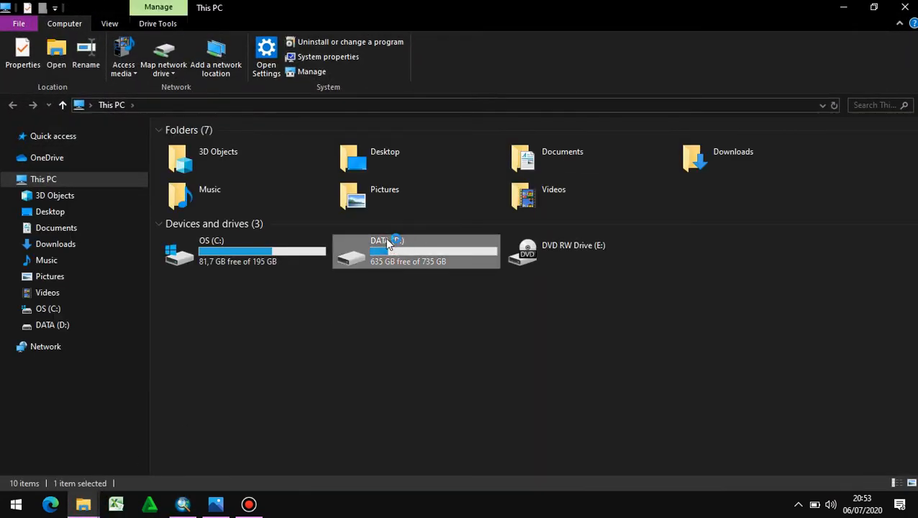
scroll(356, 230, "down", 6)
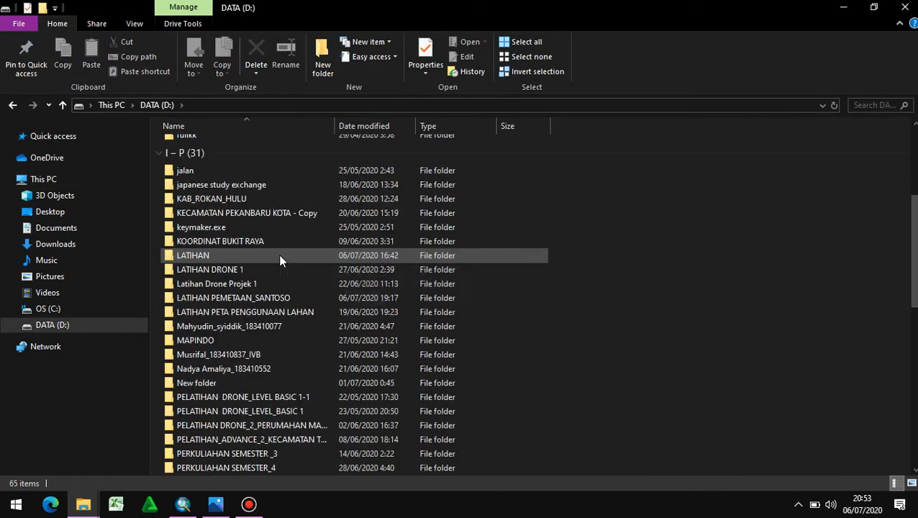
double_click(269, 298)
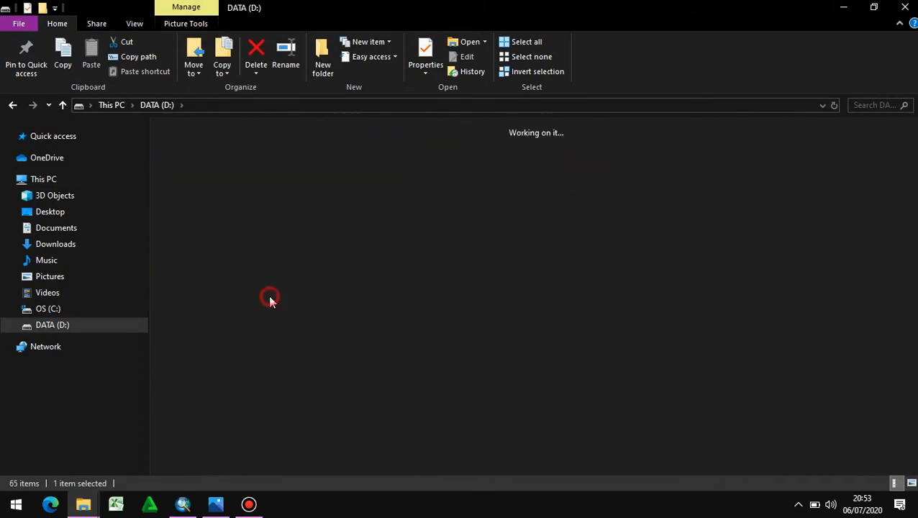
double_click(209, 192)
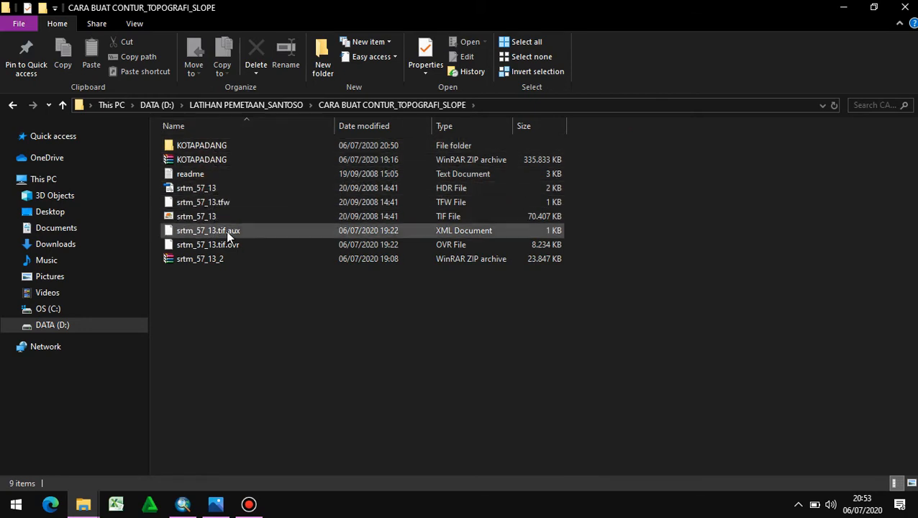
left_click(206, 216)
left_click_drag(204, 217, 150, 270)
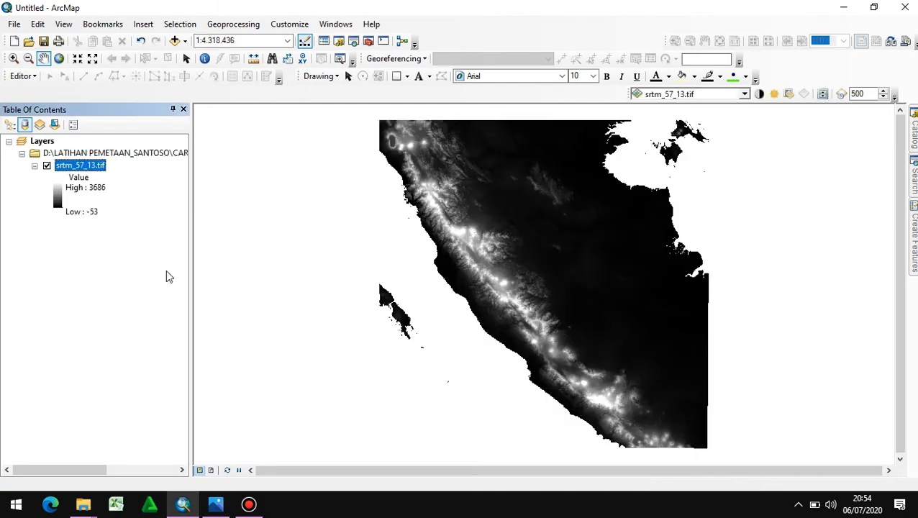
- Add the ADMINISTRASIKABUPATEN_AR_50K shapefile from the KOTAPADANG folder to the map, using File Explorer
left_click_drag(500, 237, 407, 243)
scroll(397, 284, "up", 1)
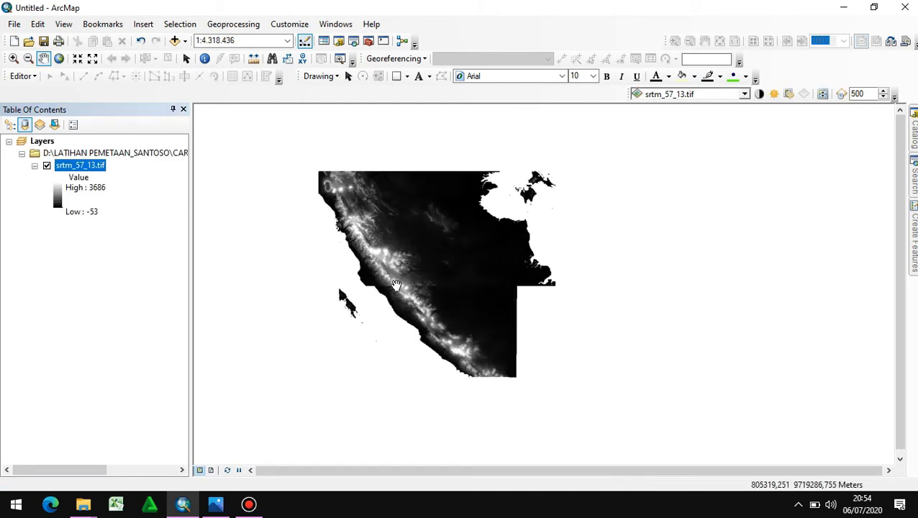
scroll(391, 270, "down", 3)
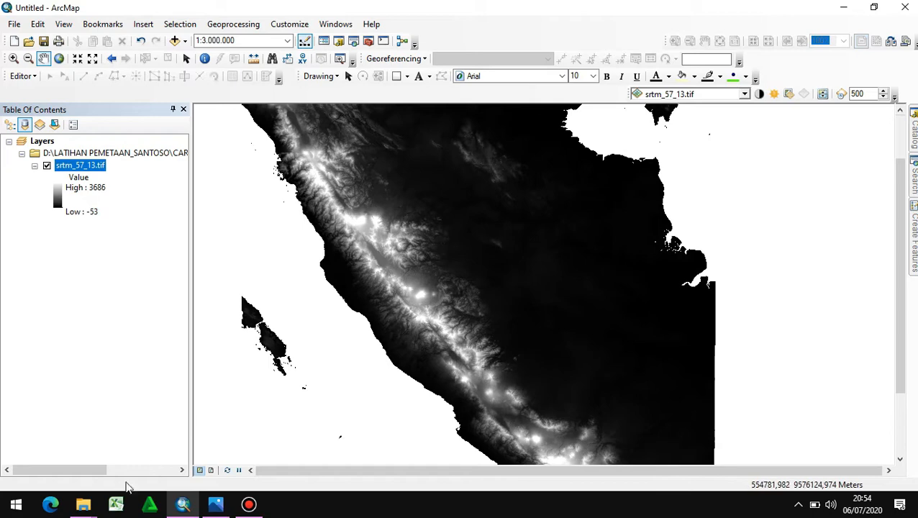
mouse_move(87, 507)
left_click(180, 460)
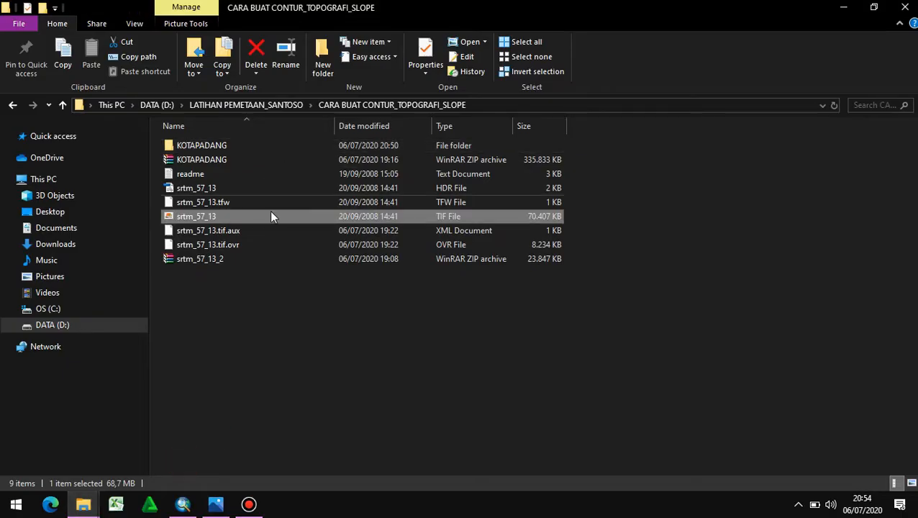
double_click(289, 146)
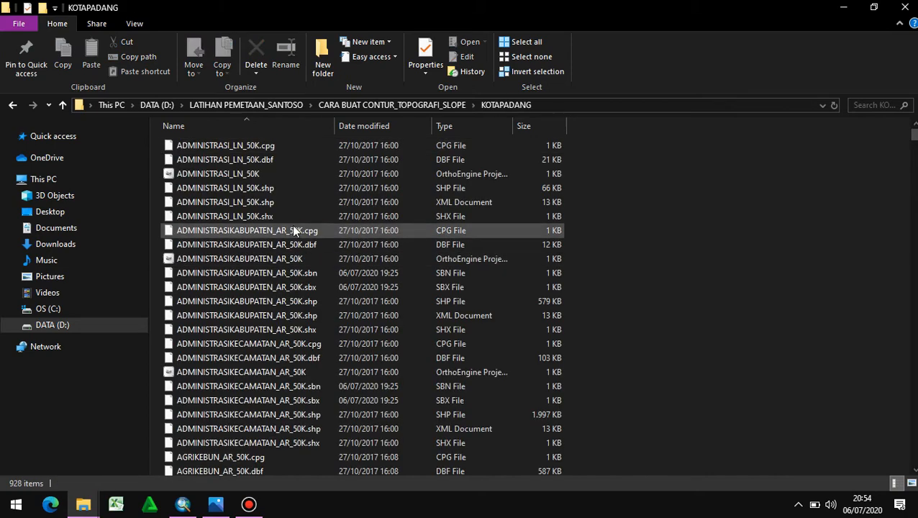
left_click_drag(572, 224, 543, 327)
left_click_drag(318, 260, 100, 146)
- Choose NAMOBJ as the label field in the properties of the ADMINISTRASIKABUPATEN_AR_50K layer
left_click_drag(298, 143, 308, 219)
scroll(302, 216, "down", 4)
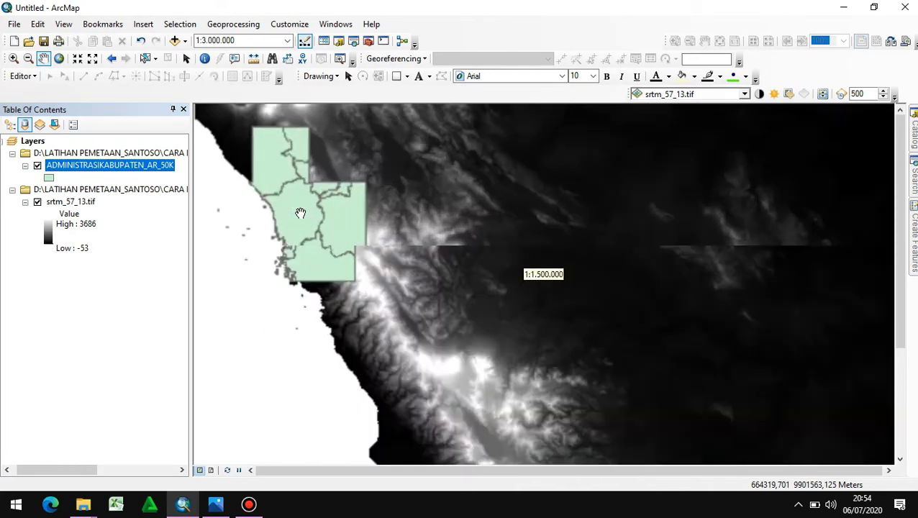
scroll(290, 212, "down", 5)
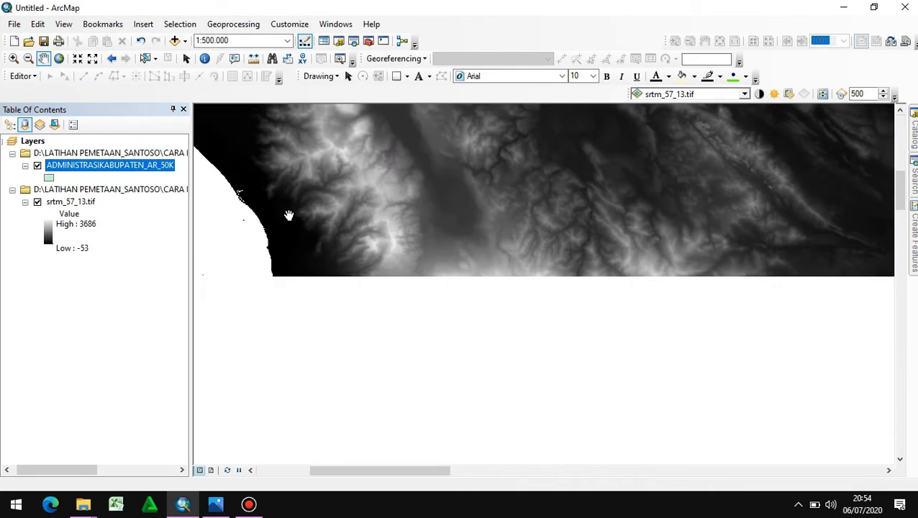
left_click_drag(288, 215, 348, 232)
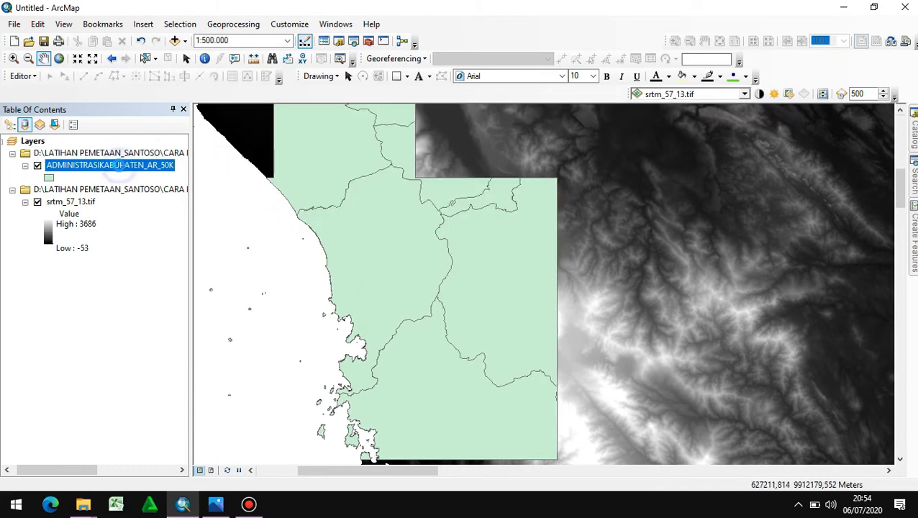
right_click(120, 166)
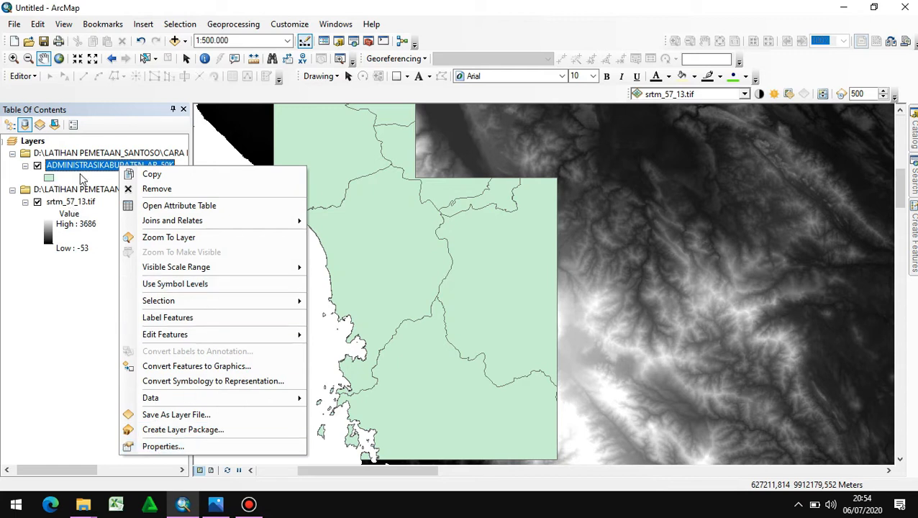
left_click(180, 446)
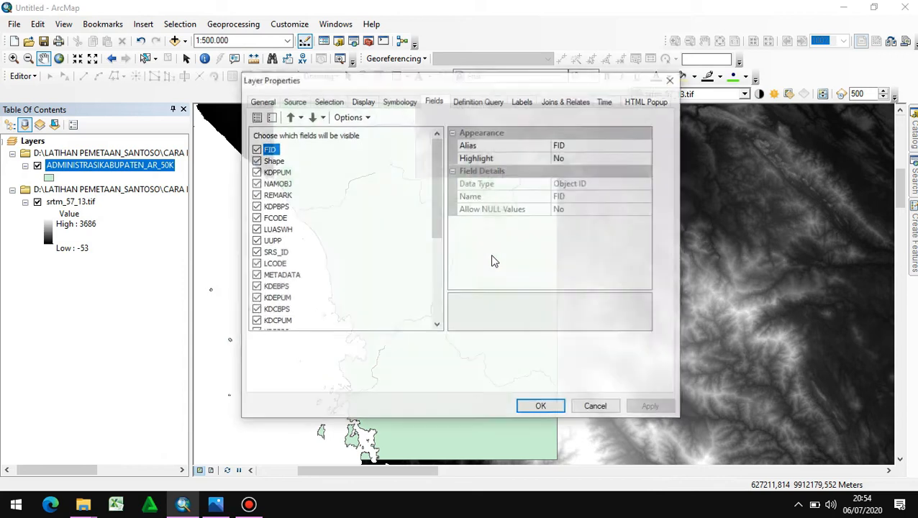
left_click(524, 101)
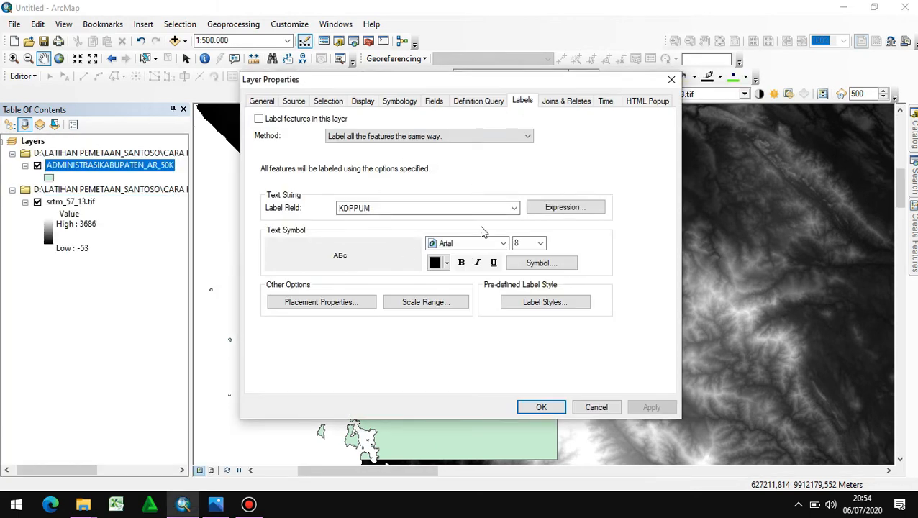
left_click(508, 208)
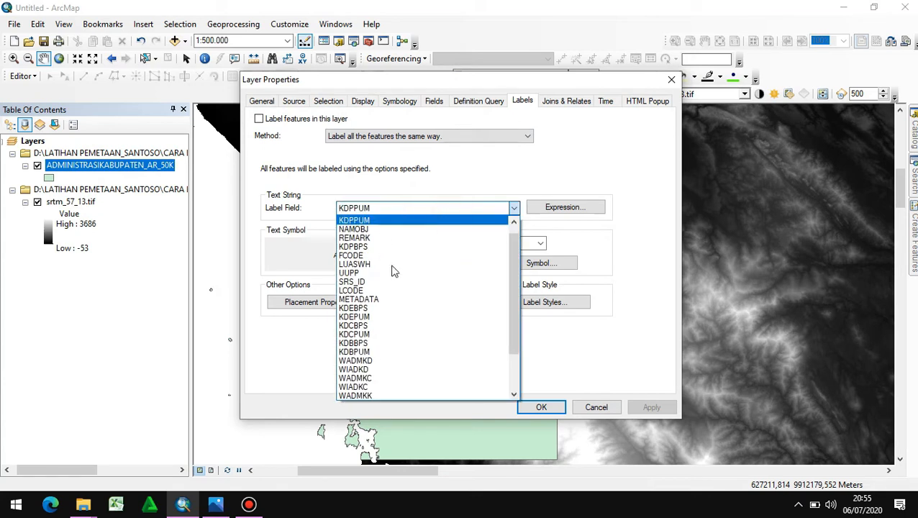
left_click(378, 236)
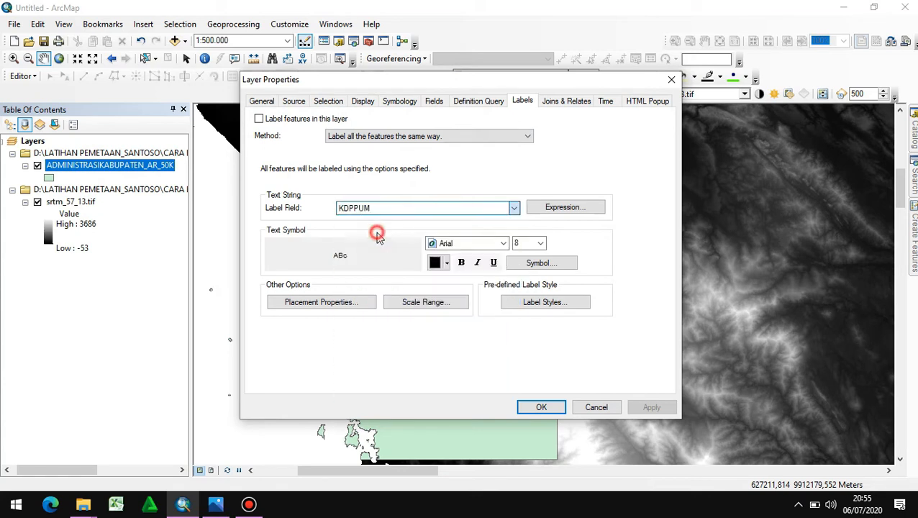
- Give the layer's label text symbol a Halo mask and adjust the halo size
left_click(536, 265)
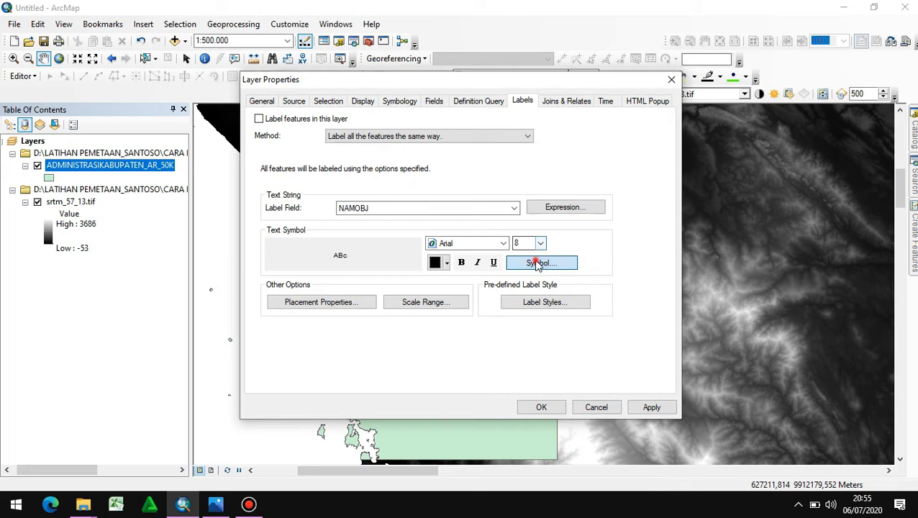
left_click(535, 262)
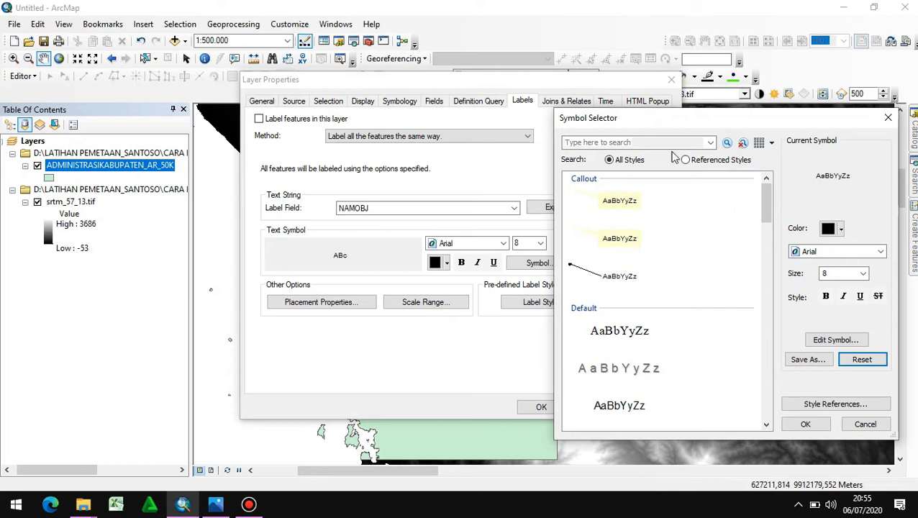
left_click(827, 341)
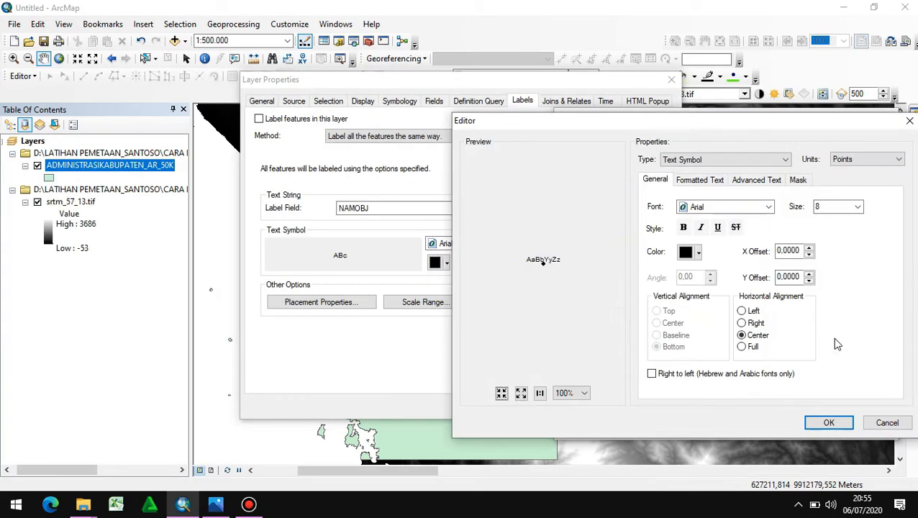
left_click(797, 180)
left_click(656, 239)
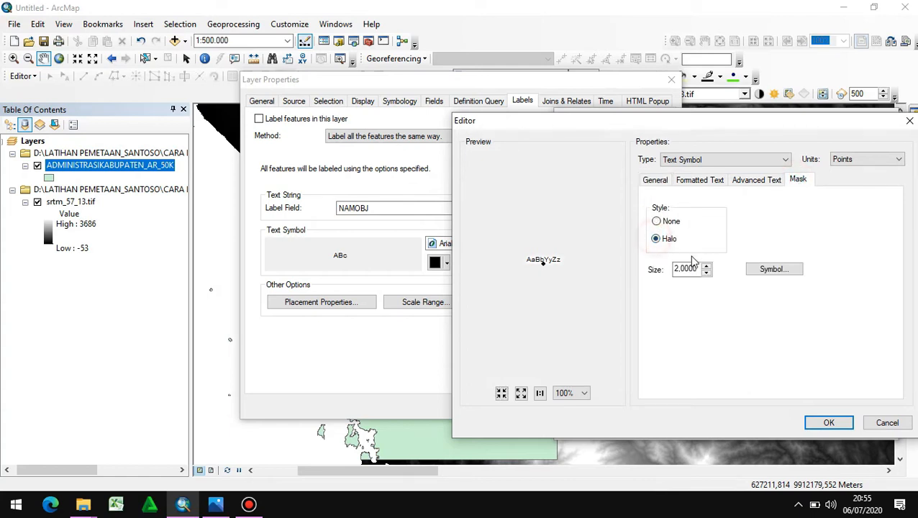
double_click(698, 268)
left_click(699, 268)
double_click(701, 268)
left_click(815, 428)
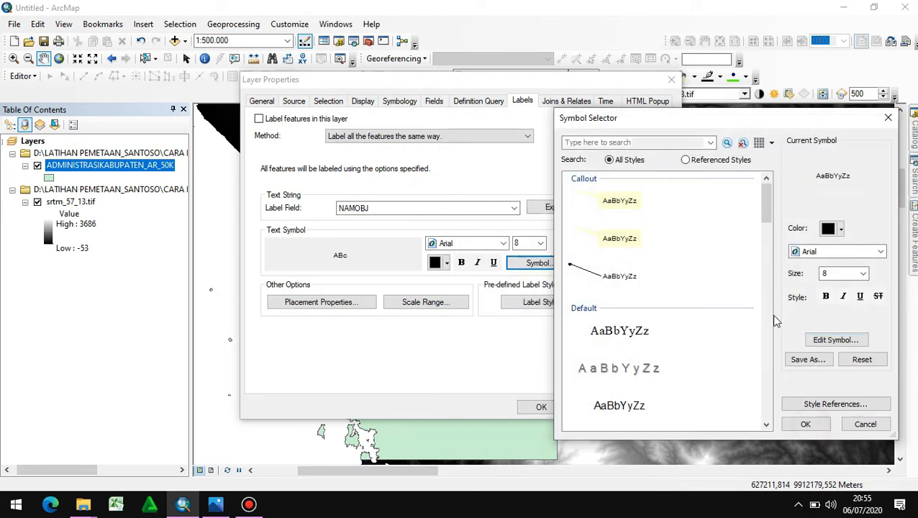
- Set the label text to size 10 and bold, and accept the layer properties
left_click(862, 274)
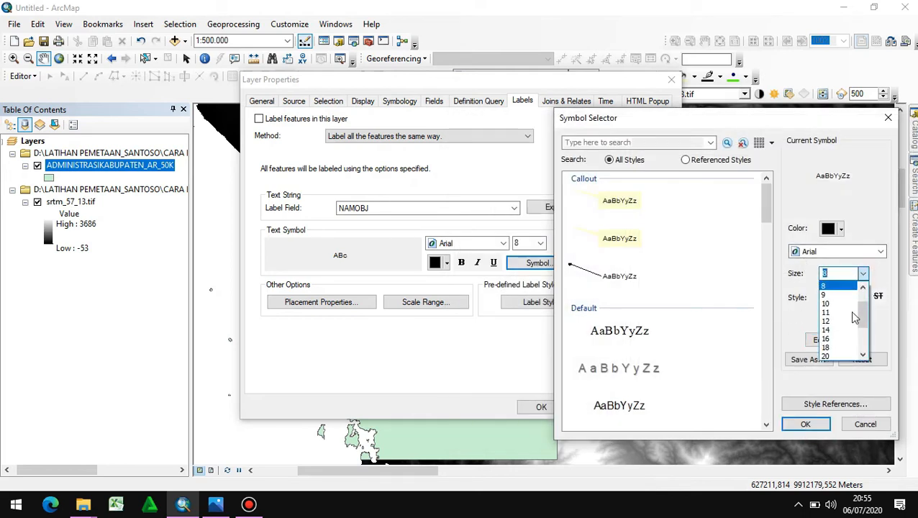
left_click(828, 304)
left_click(825, 296)
left_click(806, 426)
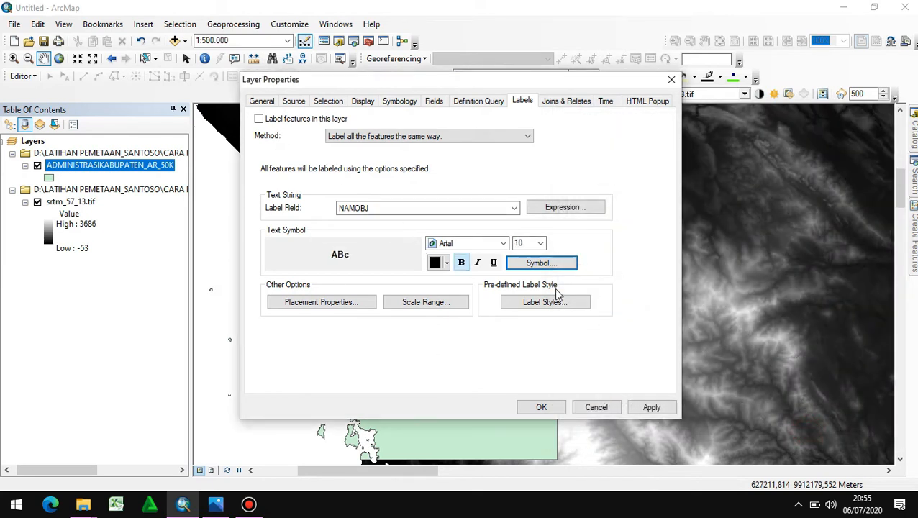
left_click(541, 407)
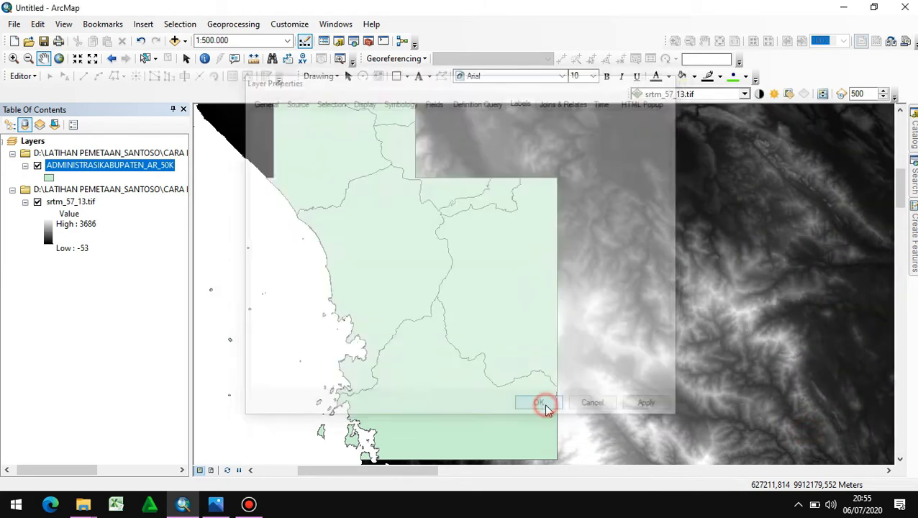
- Turn on feature labels for the ADMINISTRASIKABUPATEN_AR_50K layer
right_click(138, 167)
left_click(184, 317)
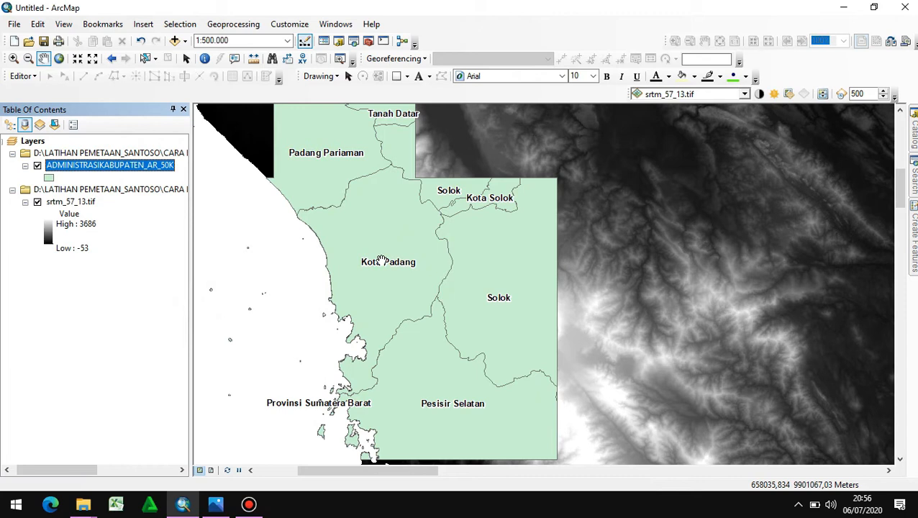
scroll(383, 260, "down", 1)
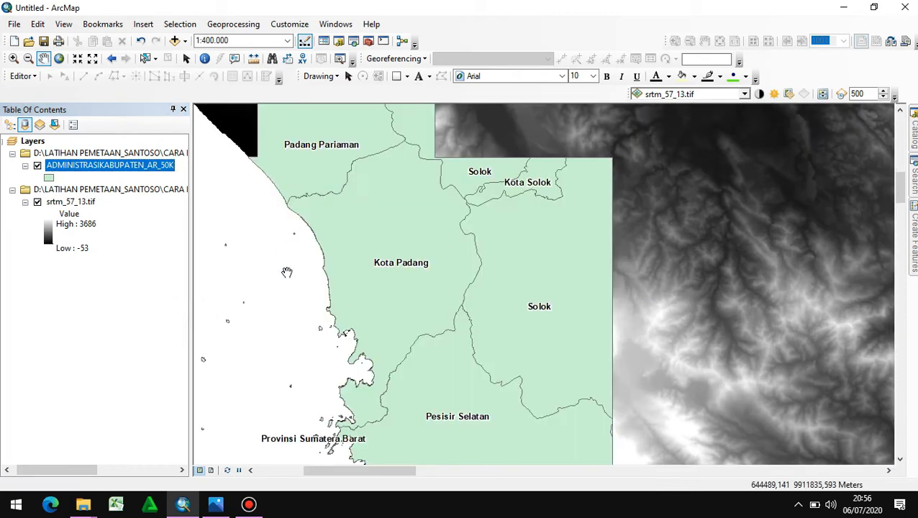
- Change the ADMINISTRASIKABUPATEN_AR_50K polygon symbol to no fill colour with a black outline of width 1
left_click(48, 178)
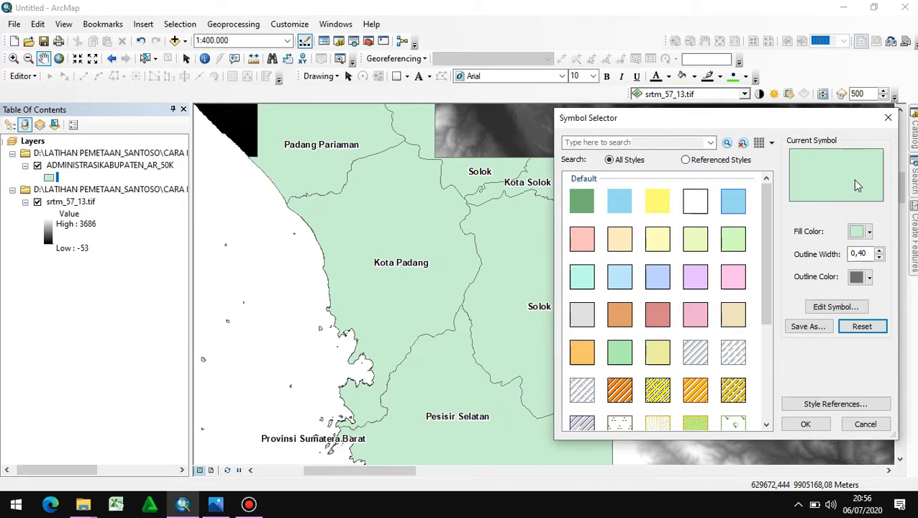
left_click(860, 233)
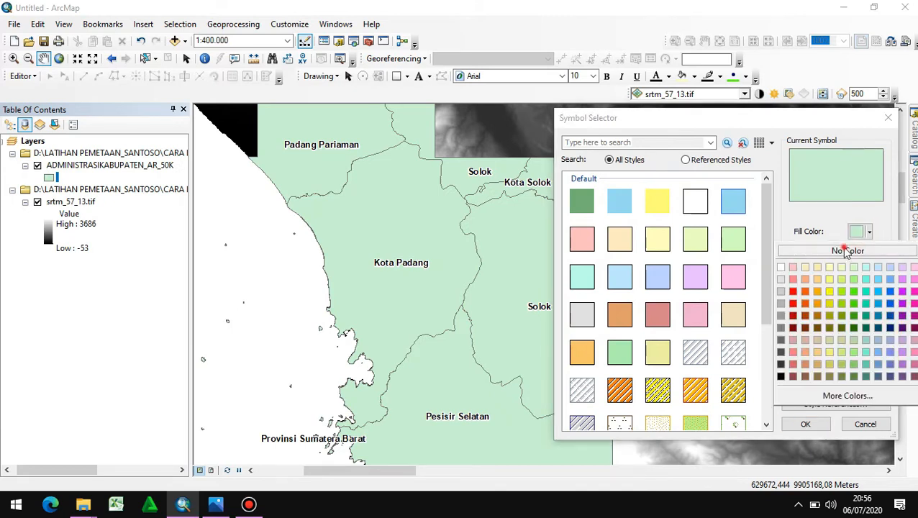
left_click(846, 251)
left_click(862, 277)
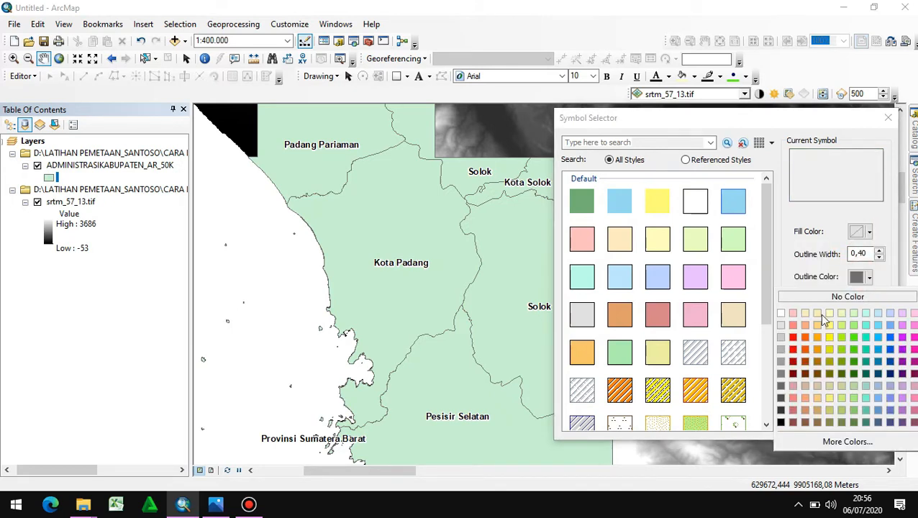
left_click(780, 422)
left_click(878, 250)
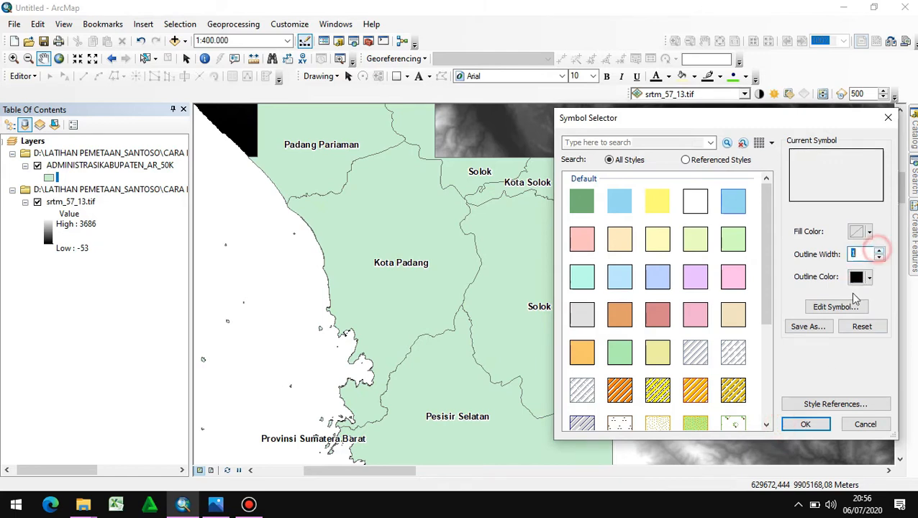
left_click(807, 423)
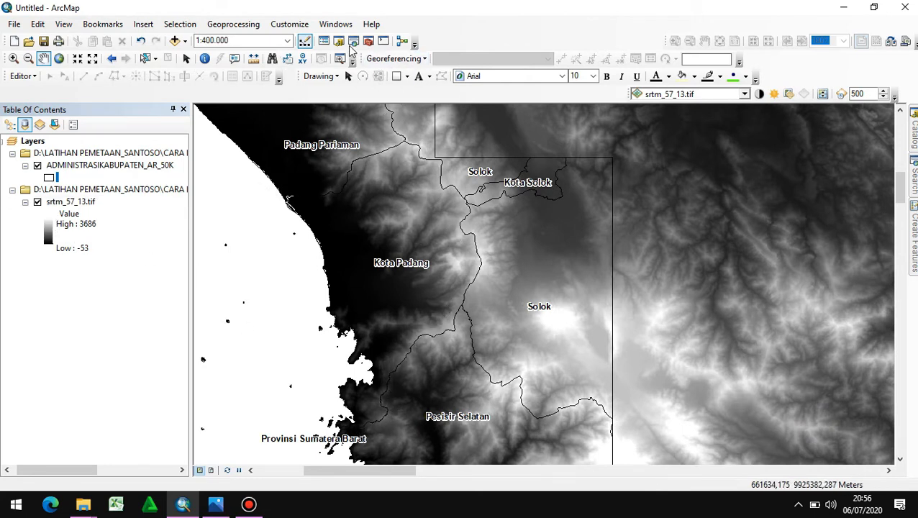
- Start editing the ADMINISTRASIKABUPATEN_AR_50K layer and select the Kota Padang polygon
left_click(352, 42)
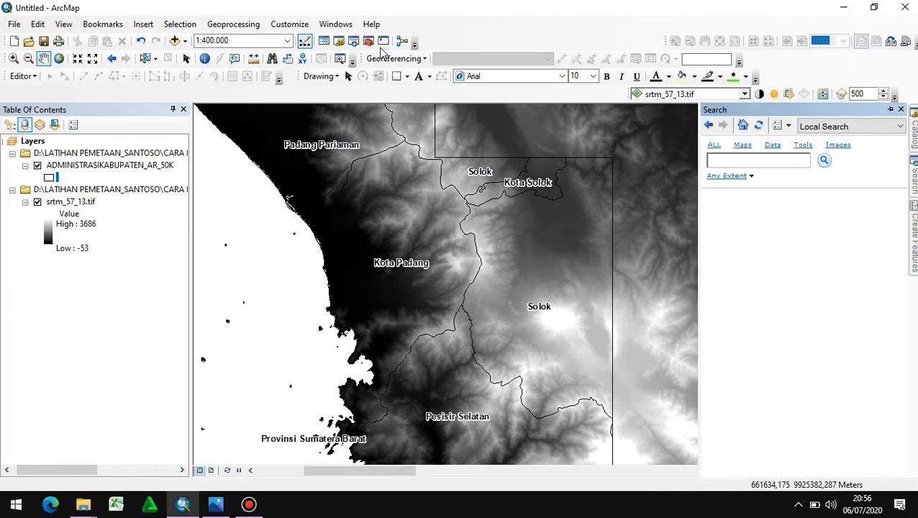
right_click(98, 169)
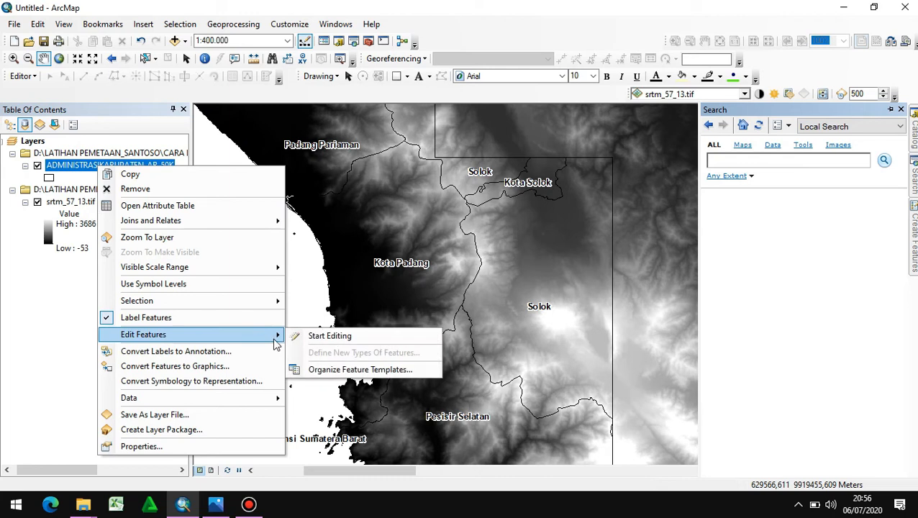
left_click(290, 335)
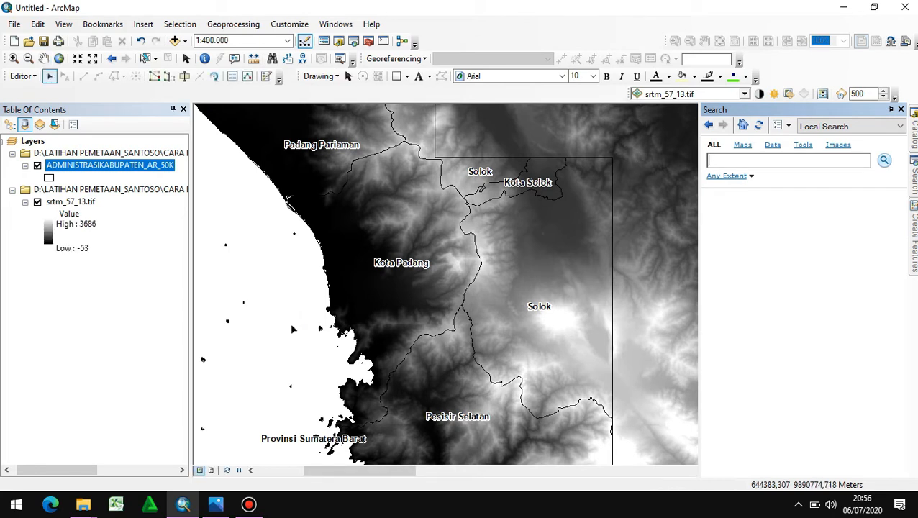
left_click(365, 245)
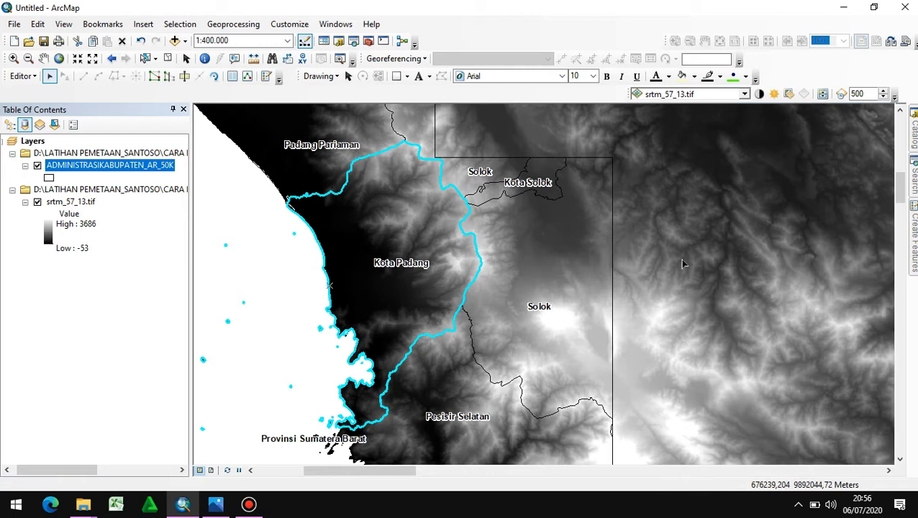
- Search the tools for MASK and open the Extract by Mask (Spatial Analyst) tool
left_click(354, 40)
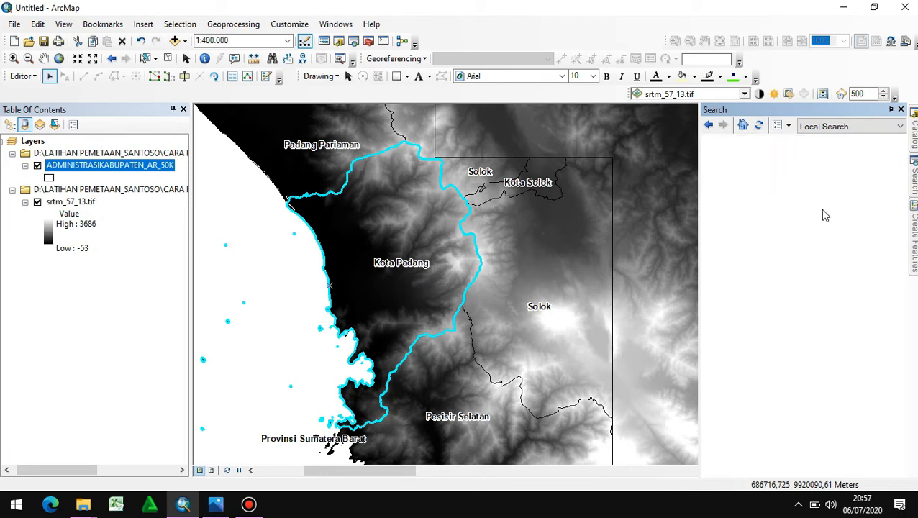
scroll(774, 262, "down", 3)
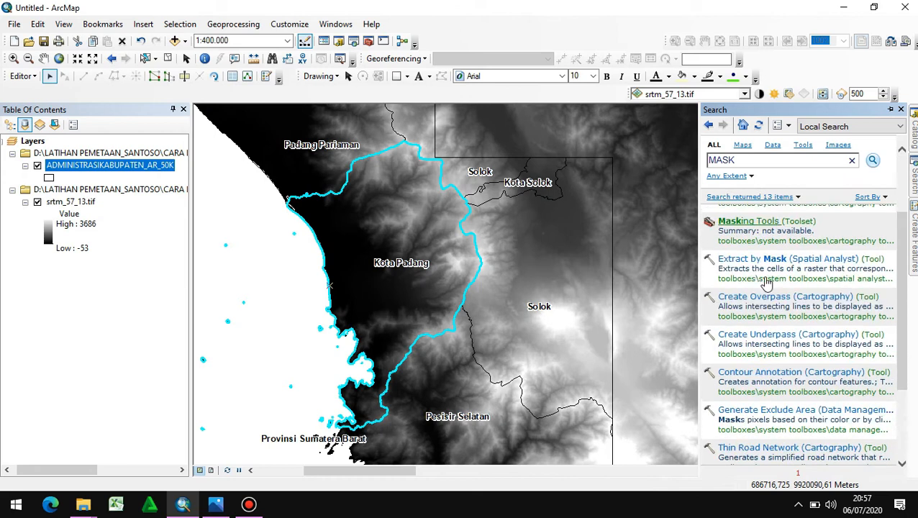
left_click(779, 264)
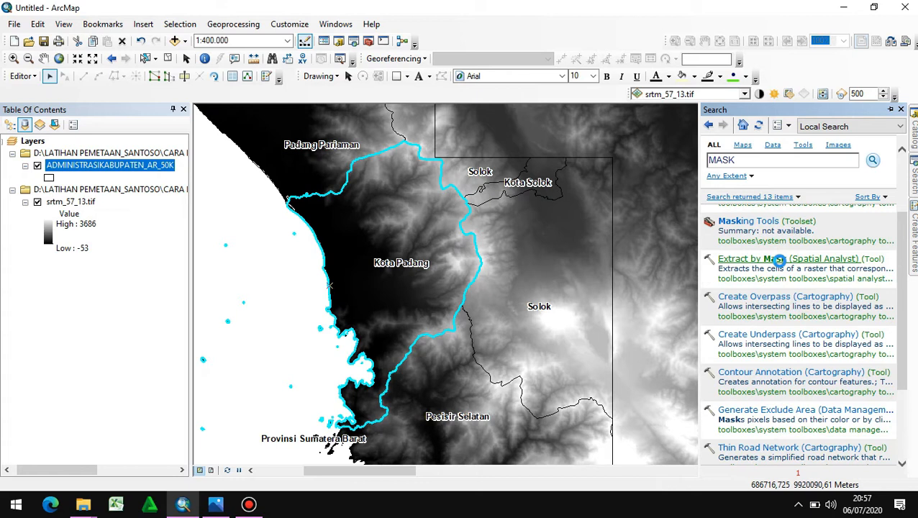
left_click(779, 263)
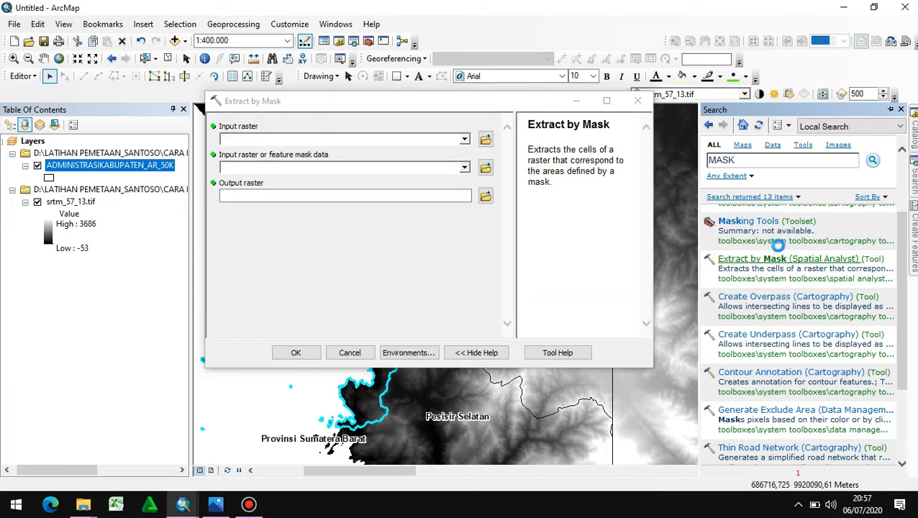
left_click(638, 102)
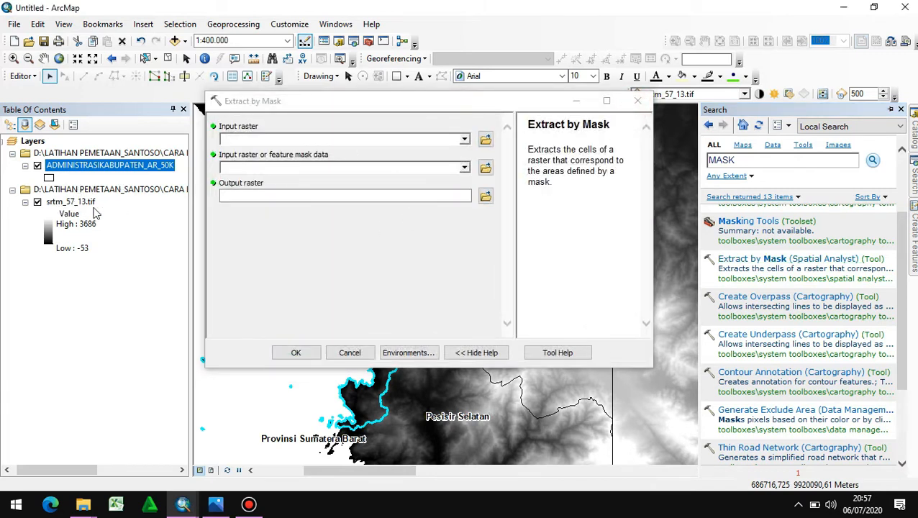
- Run Extract by Mask with srtm_57_13.tif as the input raster and ADMINISTRASIKABUPATEN_AR_50K as the mask data
left_click(68, 202)
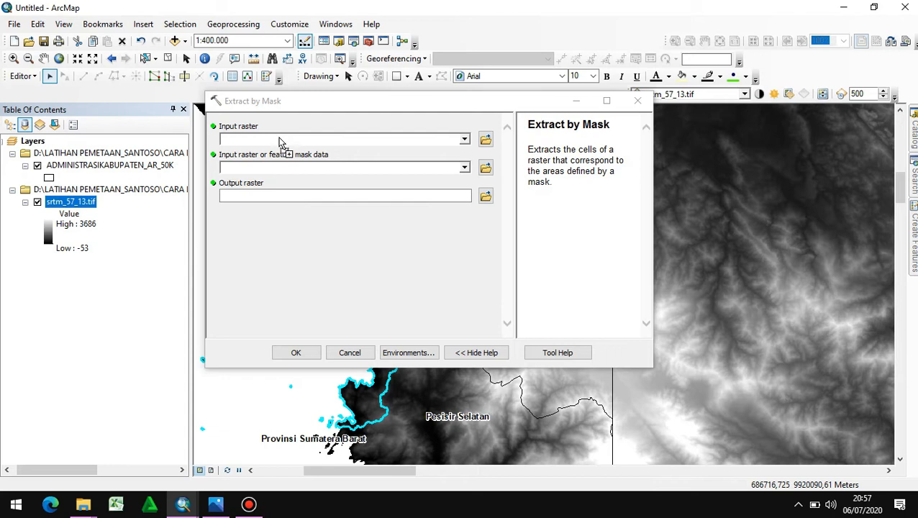
left_click_drag(69, 202, 279, 138)
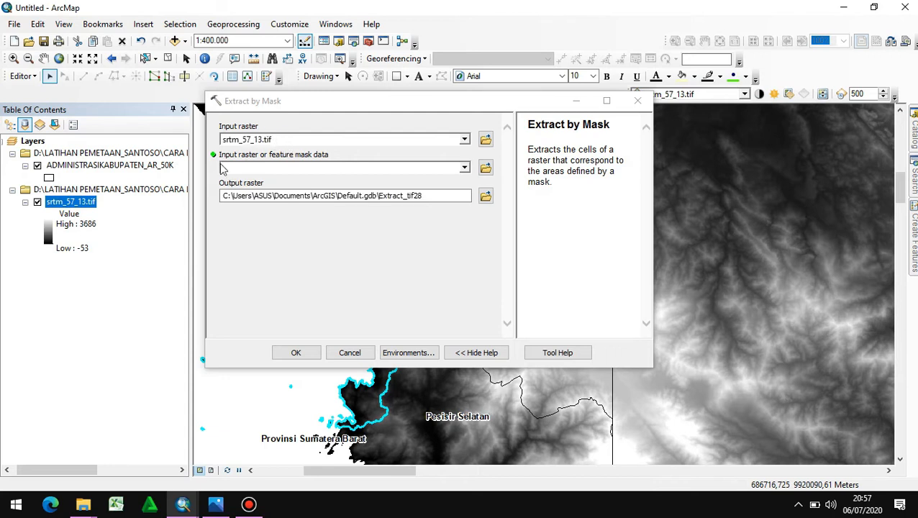
left_click(89, 166)
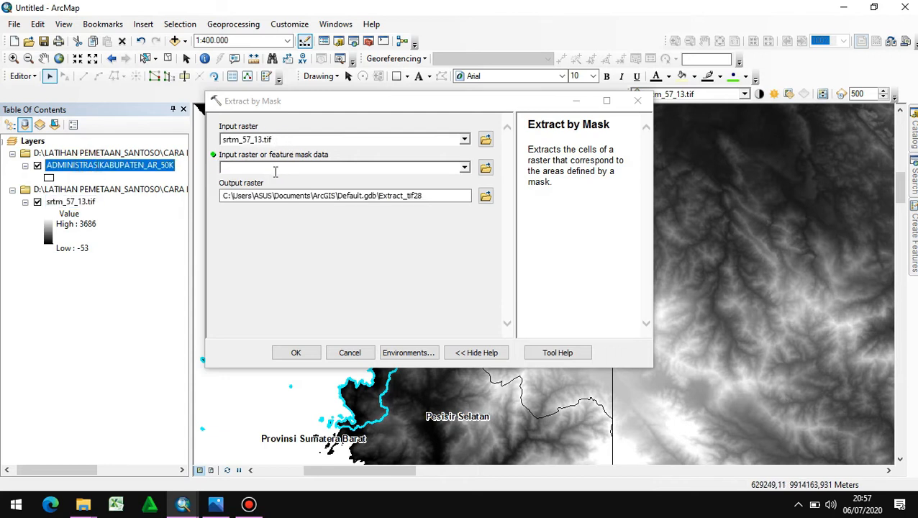
left_click_drag(139, 166, 259, 168)
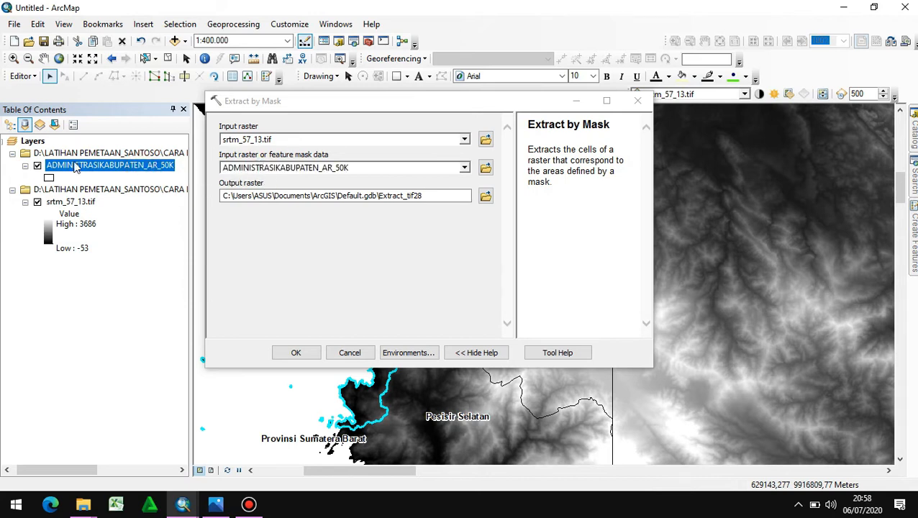
left_click(302, 357)
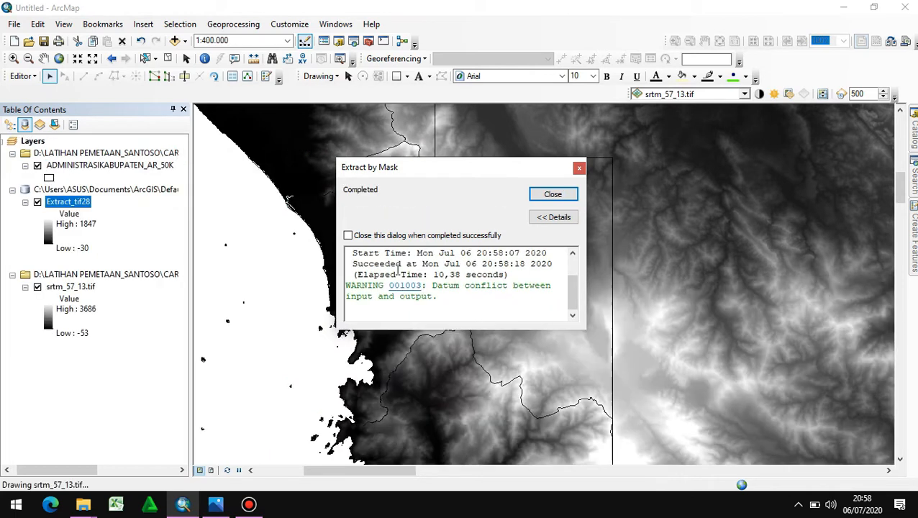
left_click(579, 167)
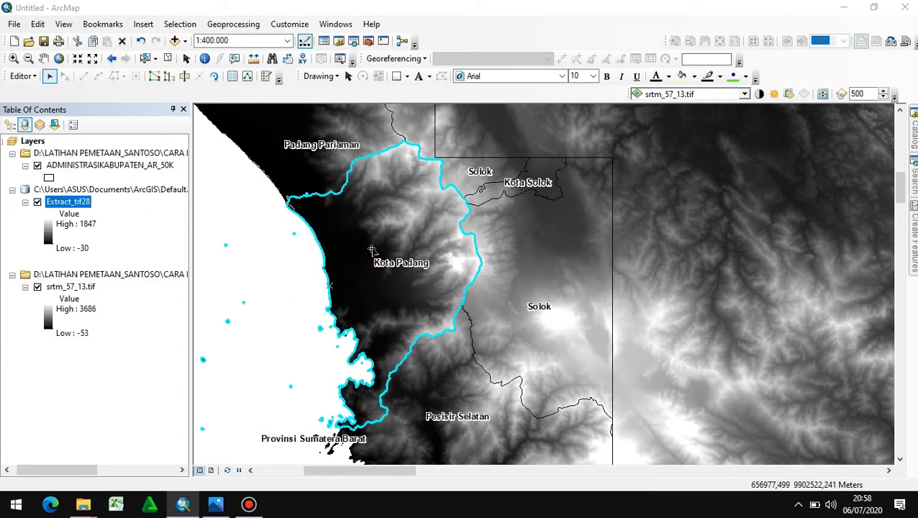
- Hide the srtm_57_13.tif layer and clear the Kota Padang polygon selection
left_click(38, 286)
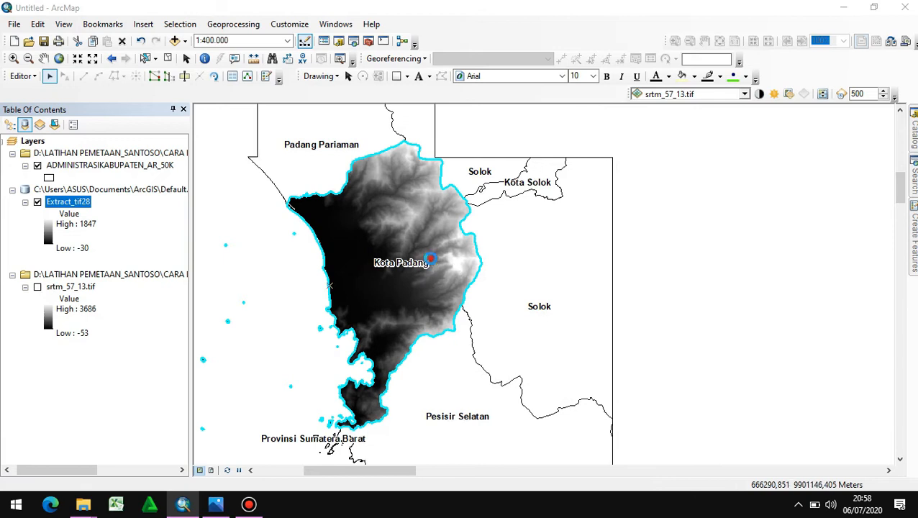
left_click(675, 262)
scroll(400, 262, "down", 1)
scroll(400, 261, "up", 1)
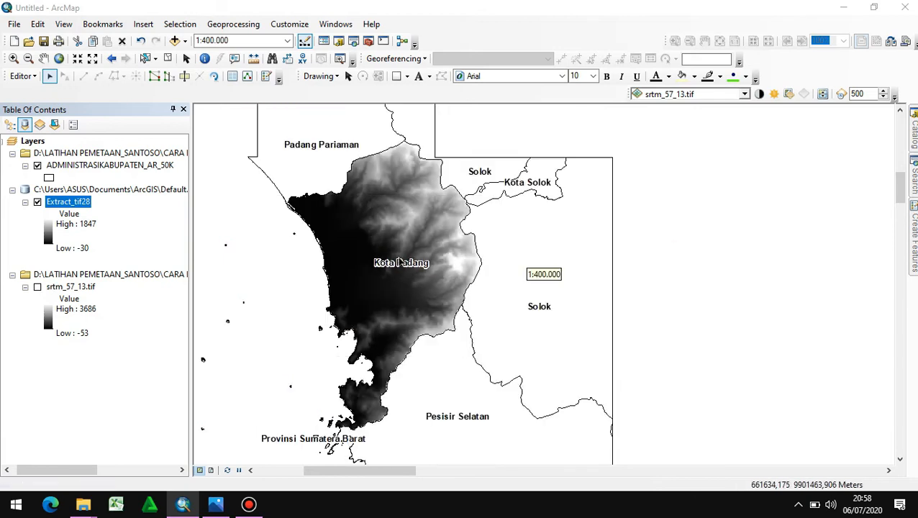
left_click_drag(373, 262, 393, 249)
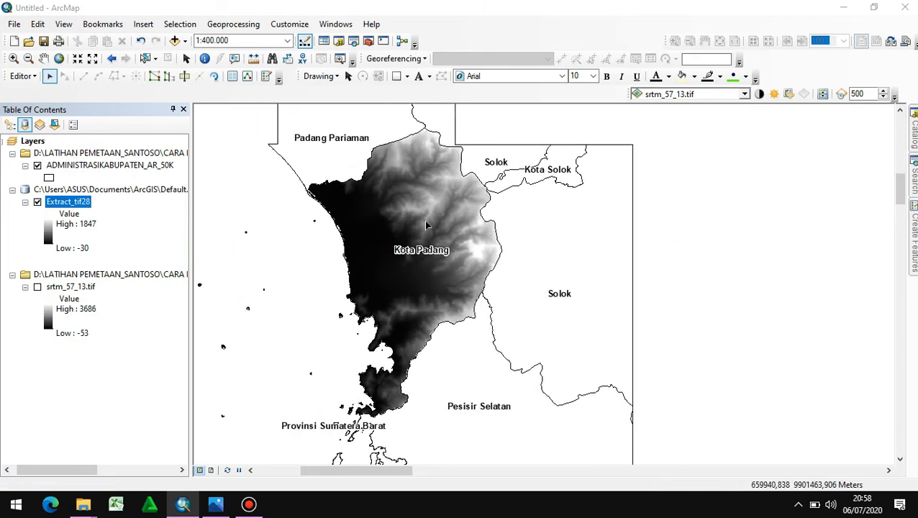
- Search the tools for PROJECT RASTER and open Project Raster (Data Management) with Extract_tif28 as the input raster
left_click(353, 42)
left_click(754, 162)
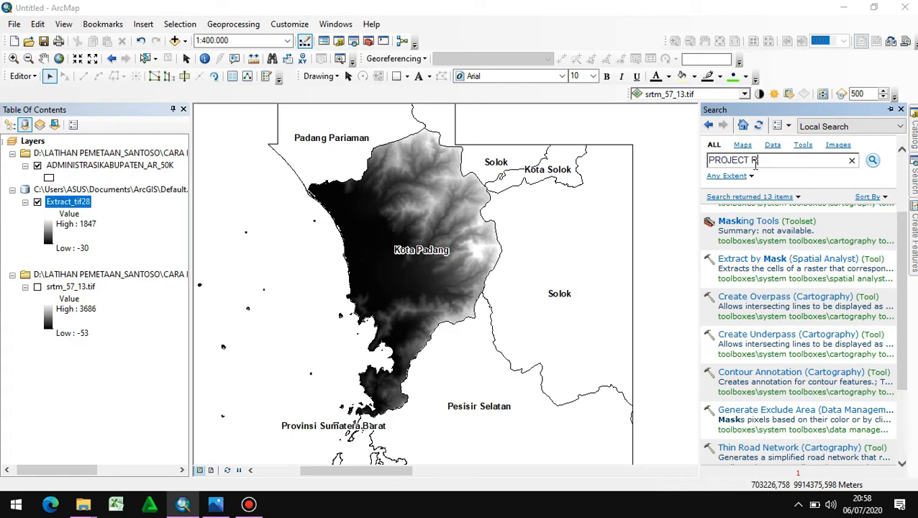
left_click(873, 160)
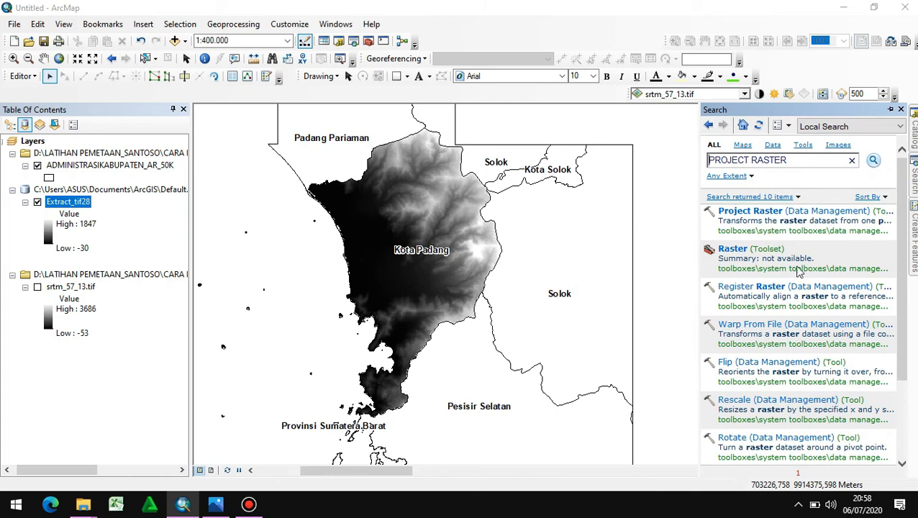
left_click(771, 211)
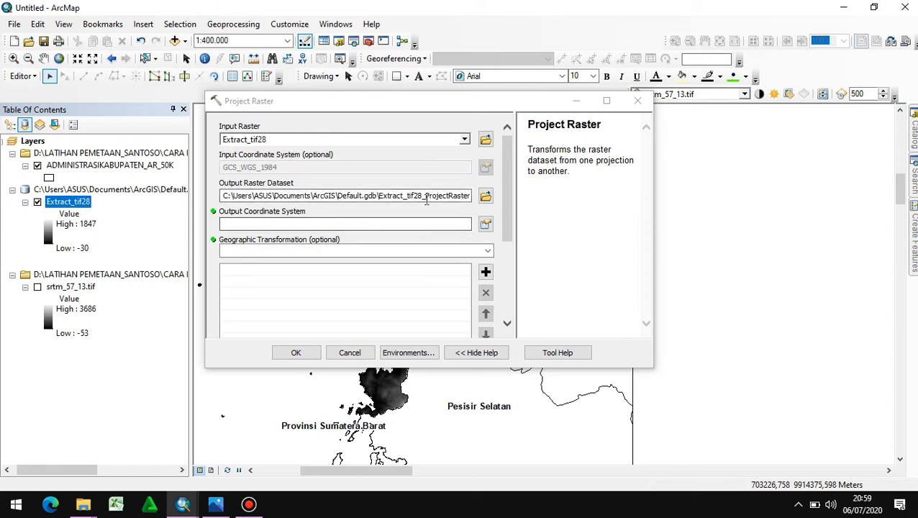
- Set the output coordinate system to WGS 1984 UTM Zone 47S and run Project Raster
left_click(485, 227)
left_click(391, 145)
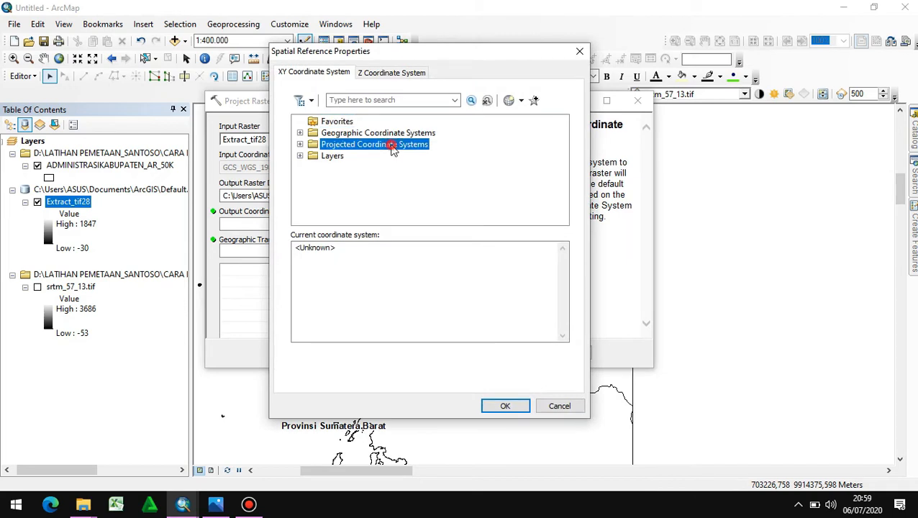
double_click(391, 145)
scroll(352, 207, "down", 1)
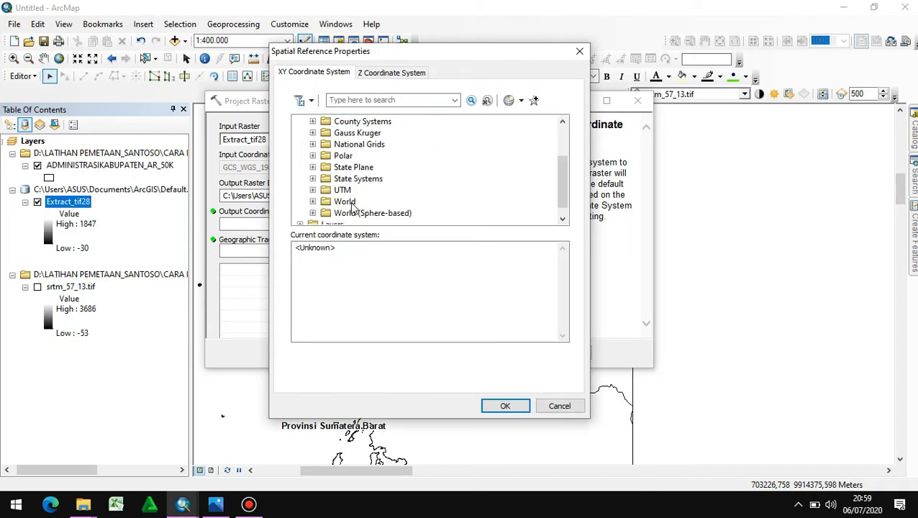
double_click(347, 192)
scroll(382, 188, "down", 4)
left_click(375, 180)
double_click(375, 180)
scroll(379, 180, "down", 1)
double_click(381, 180)
scroll(417, 186, "down", 4)
scroll(436, 189, "down", 9)
scroll(450, 194, "down", 1)
left_click(454, 178)
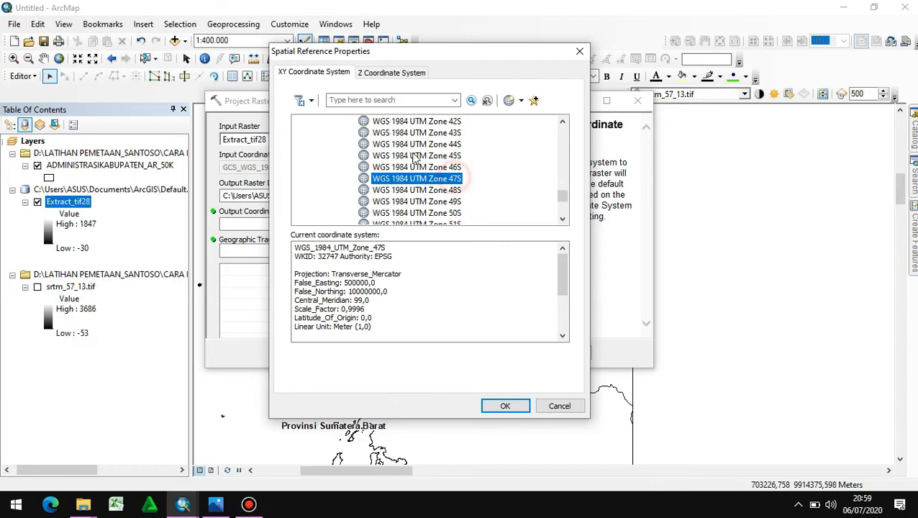
left_click(496, 407)
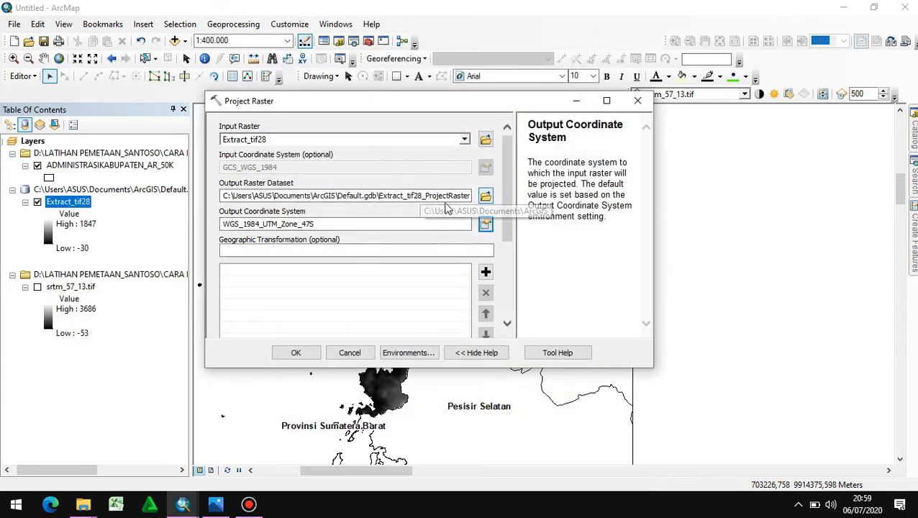
left_click(296, 353)
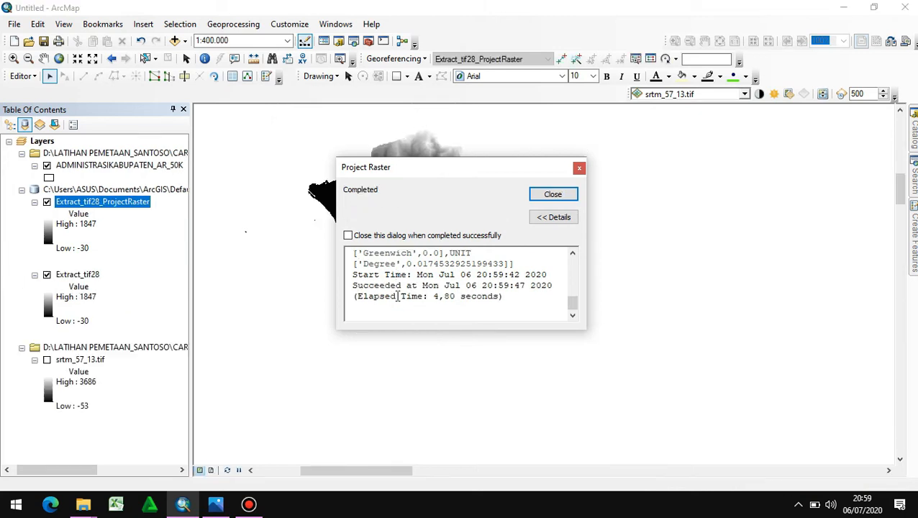
left_click(578, 169)
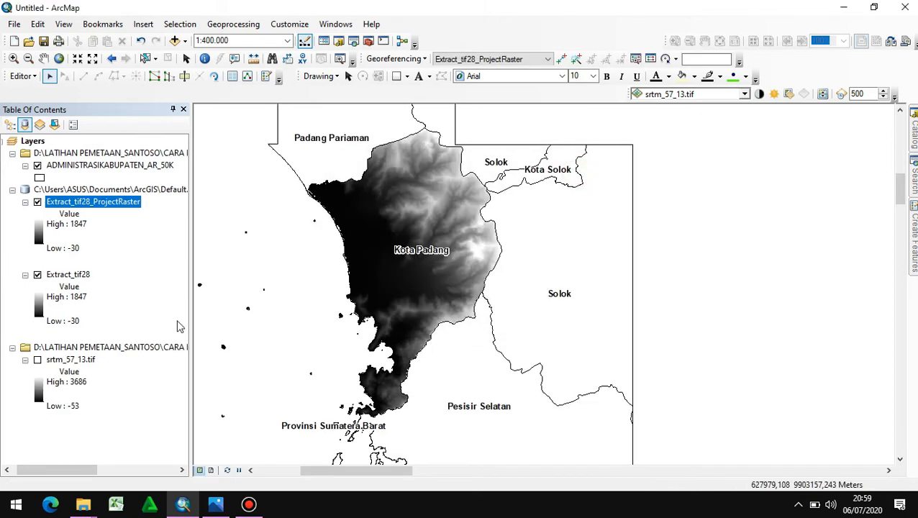
- Hide the unprojected Extract_tif28 layer, and select and deselect the Kota Padang polygon on the map
left_click(37, 274)
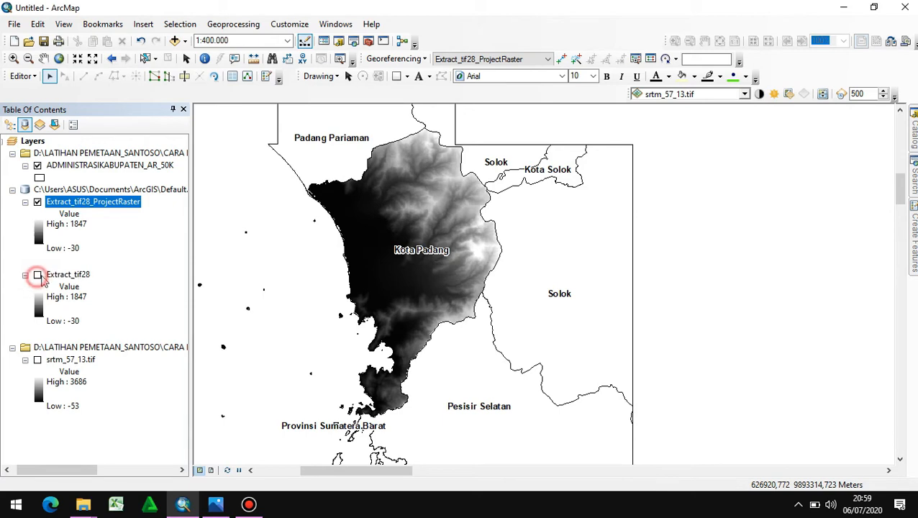
left_click(410, 216)
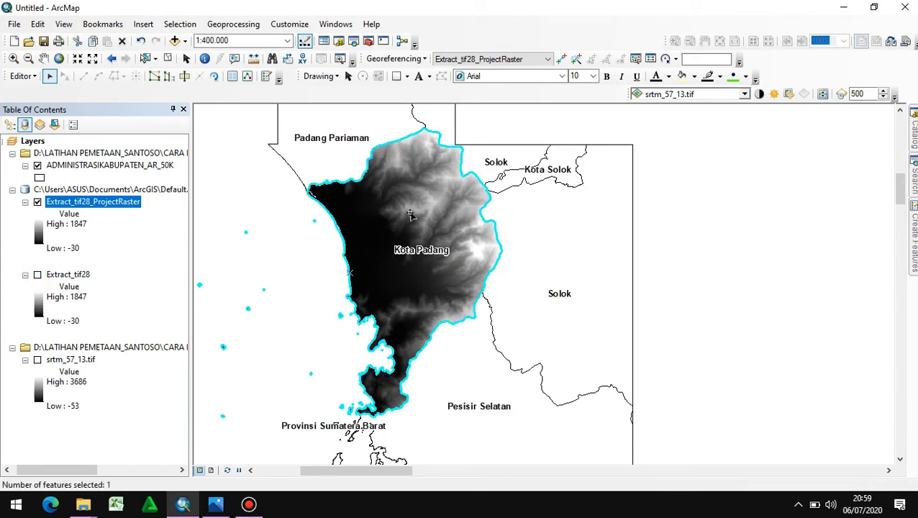
left_click(247, 214)
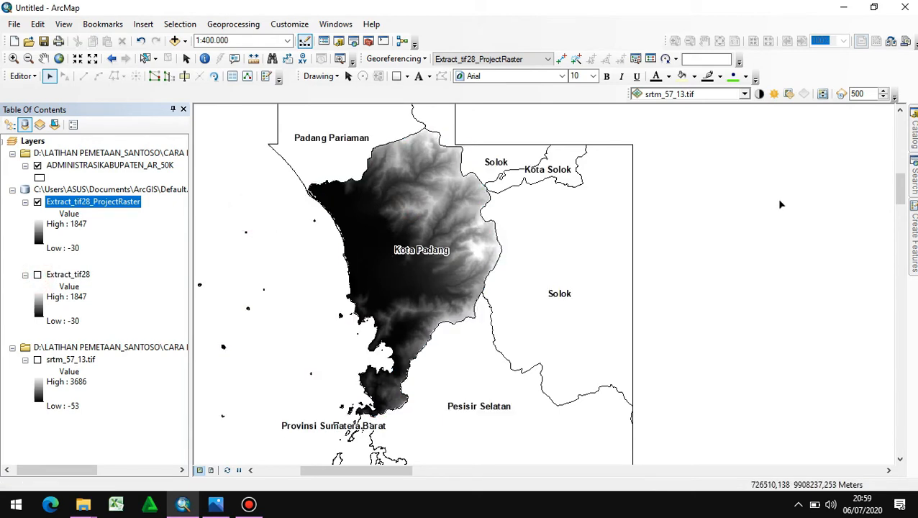
- Search the tools for CONTOUR and open Contour (Spatial Analyst)
right_click(117, 205)
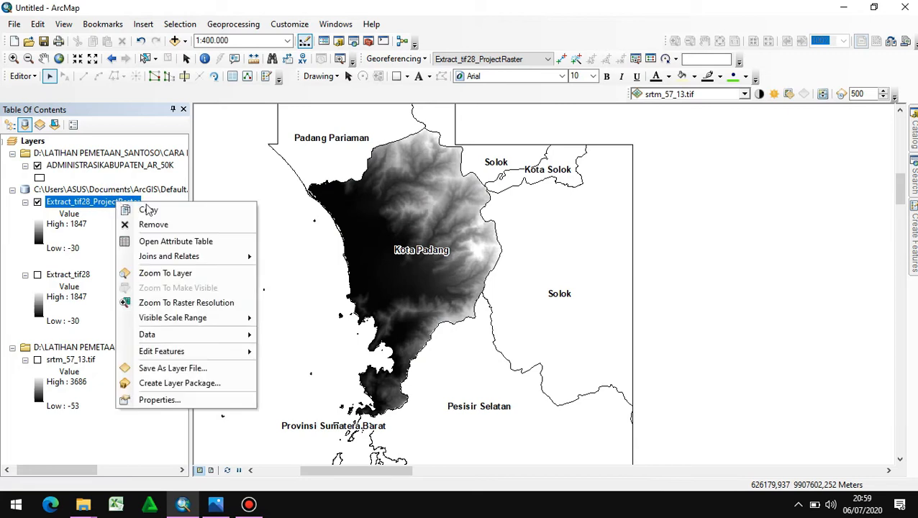
left_click(355, 43)
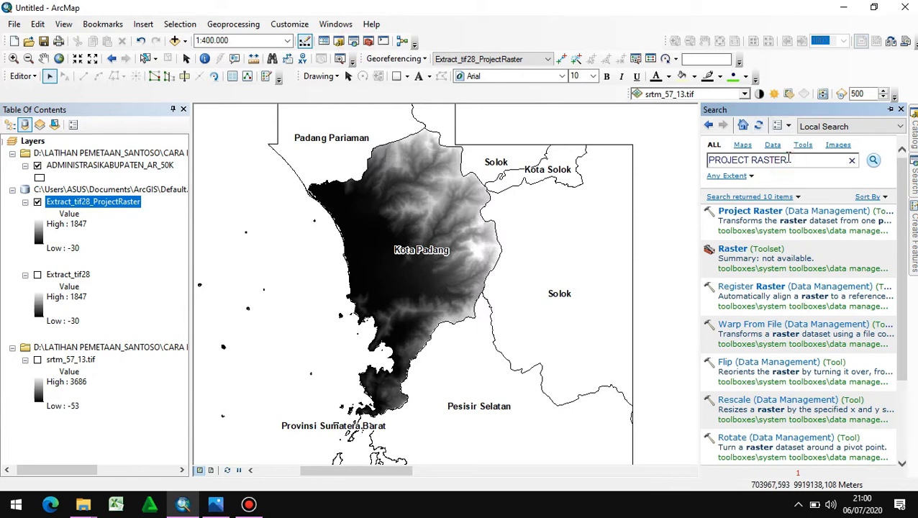
key("BackSpace")
key("BackSpace")
key("BackSpace")
key("BackSpace")
key("BackSpace")
key("BackSpace")
key("BackSpace")
key("BackSpace")
key("BackSpace")
key("BackSpace")
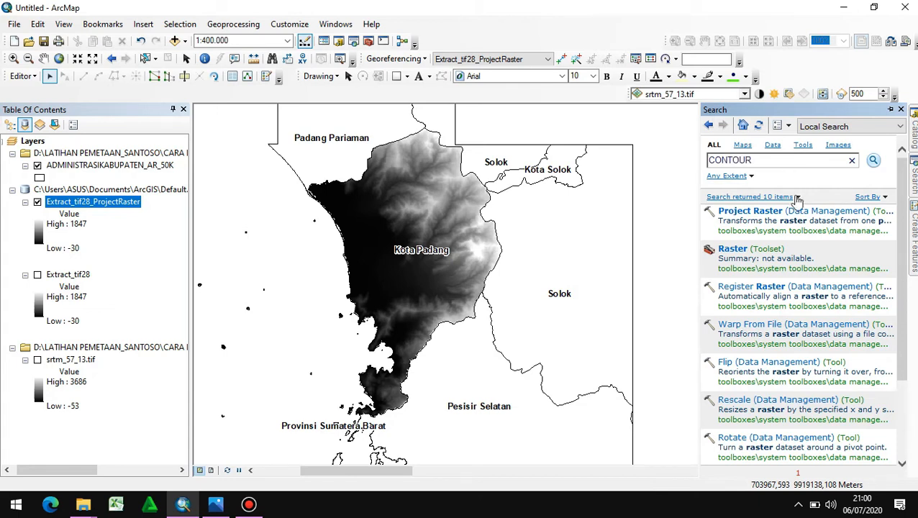
left_click(875, 161)
left_click(794, 248)
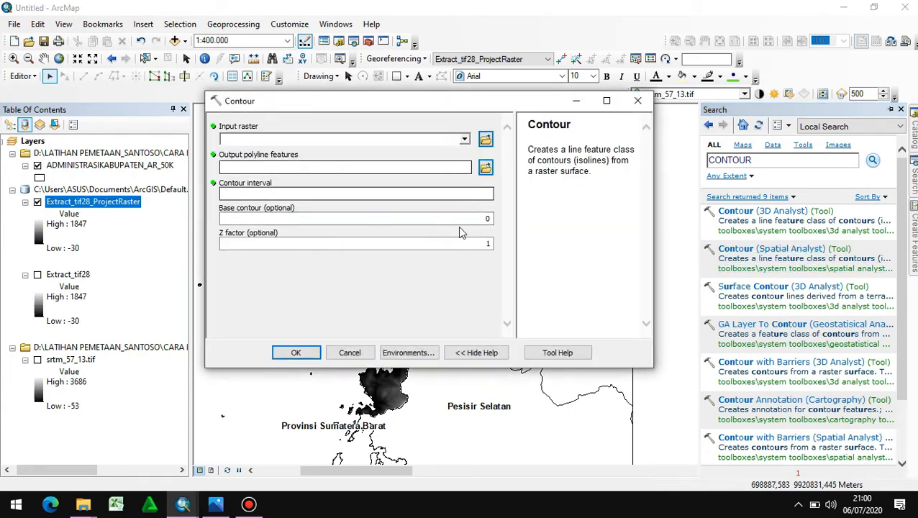
- Run Contour on Extract_tif28_ProjectRaster with a contour interval of 10, output to Contour_Extrac23 in Default.gdb, and close the tool
left_click_drag(59, 204, 360, 139)
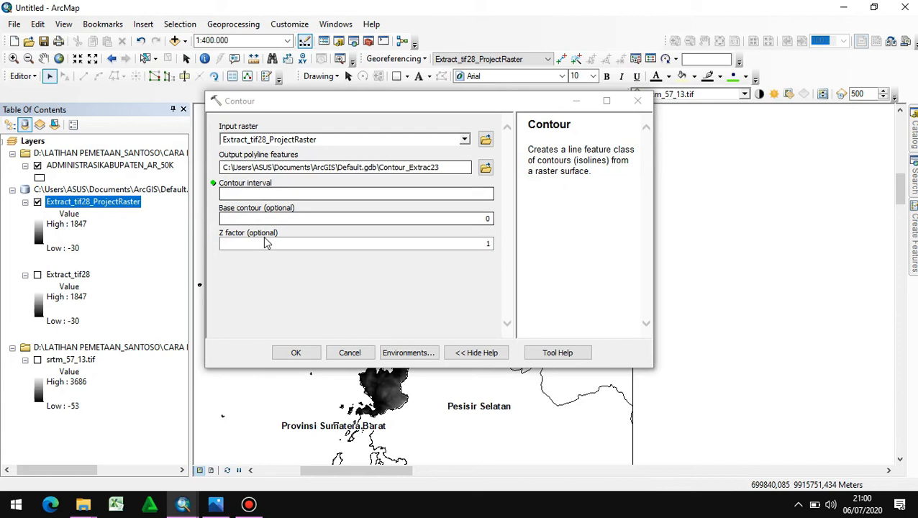
left_click(468, 193)
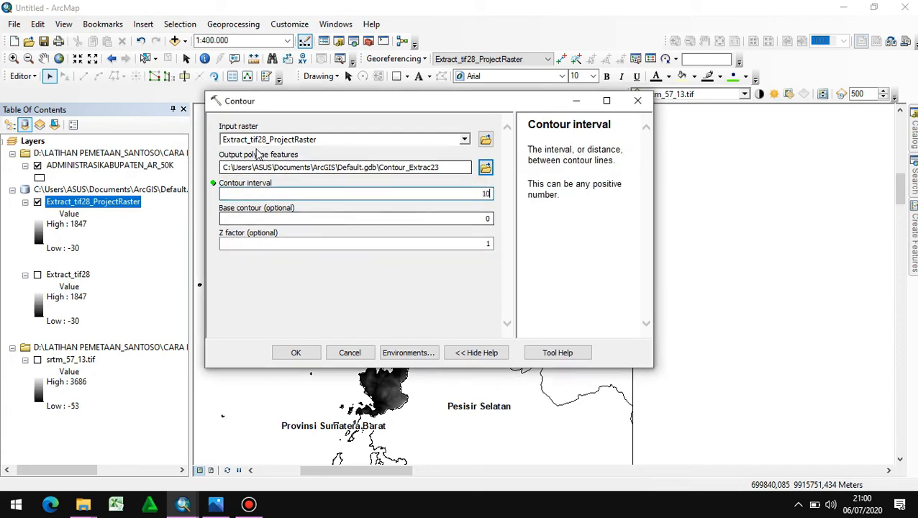
left_click(297, 352)
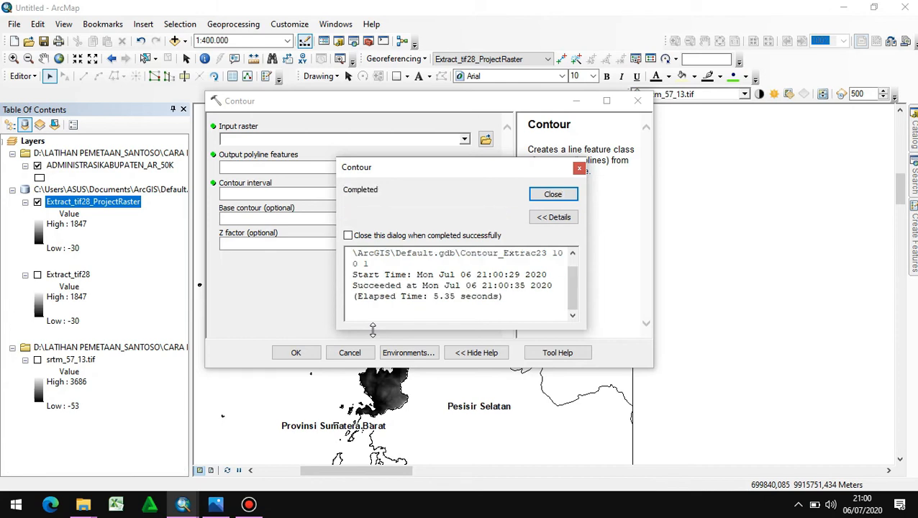
left_click(580, 170)
left_click(638, 101)
- Hide the Extract_tif28_ProjectRaster layer beneath the contour lines
scroll(385, 276, "up", 1)
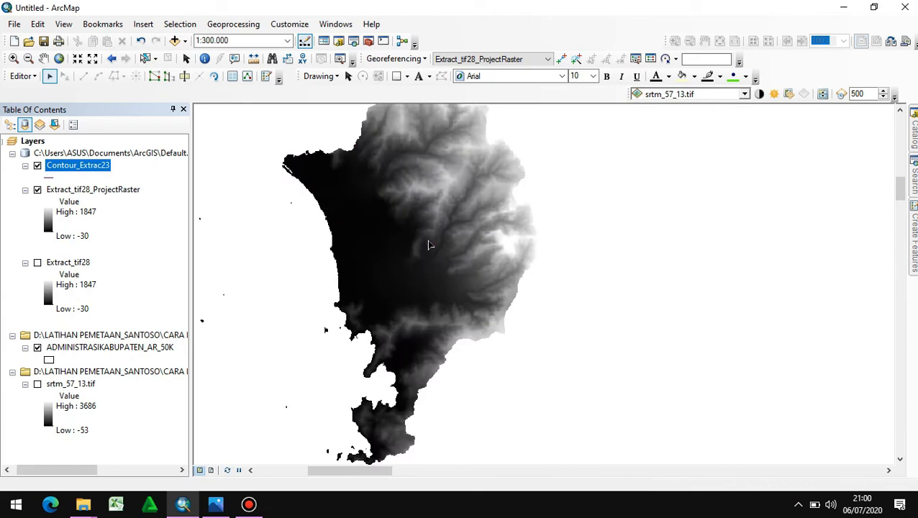
left_click_drag(421, 232, 425, 261)
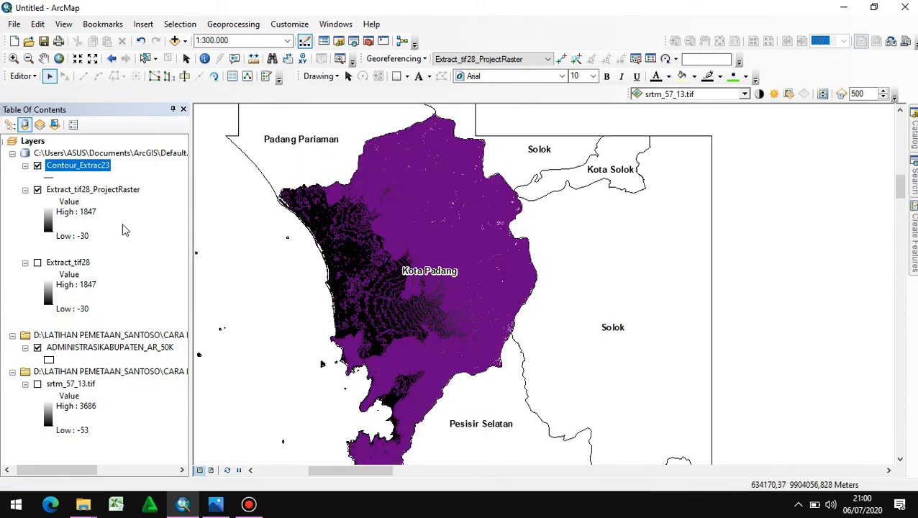
left_click(38, 190)
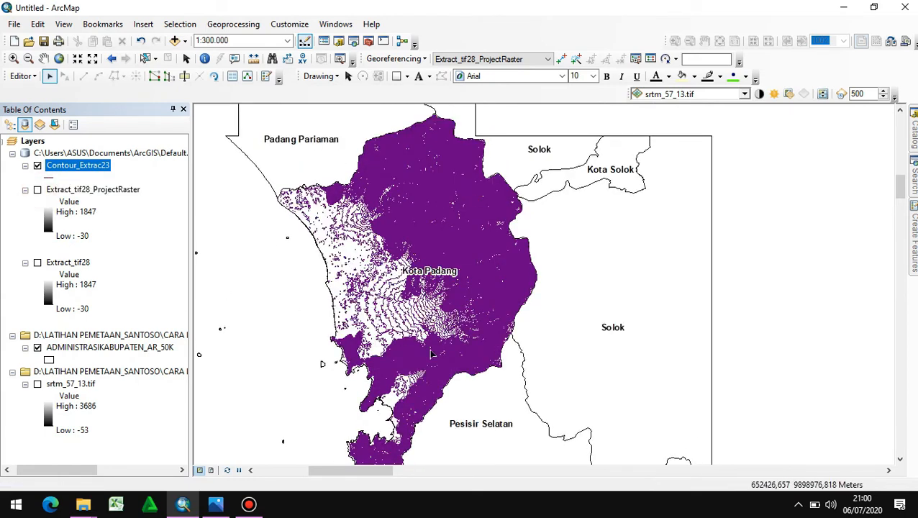
- Examine the Contour values in the attribute table of Contour_Extrac23, and close the table
right_click(98, 165)
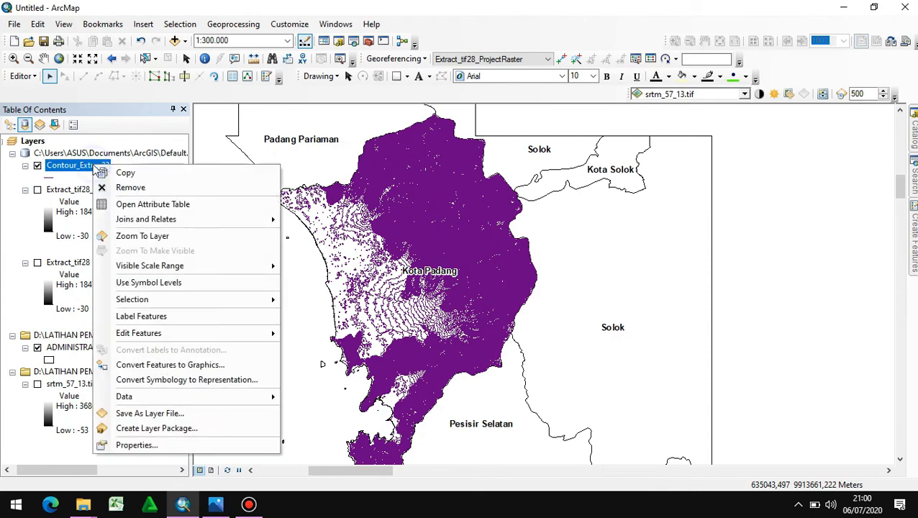
left_click(139, 207)
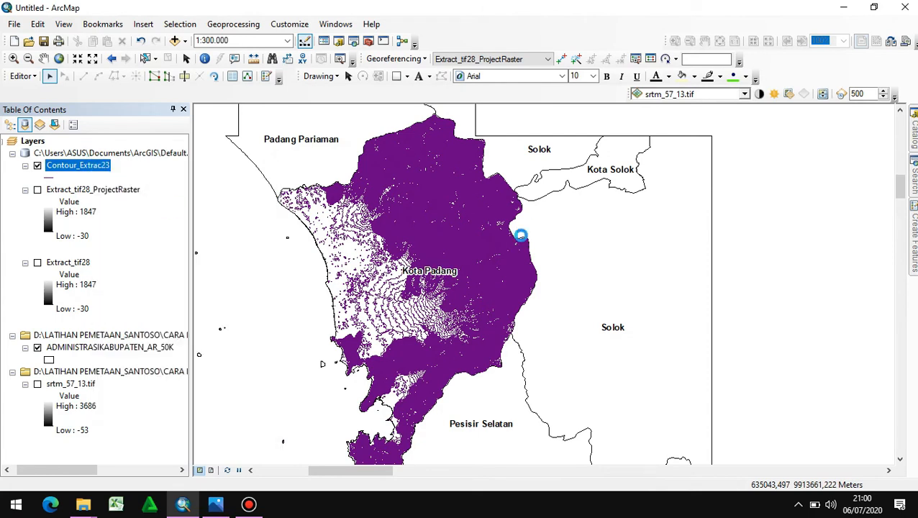
scroll(420, 193, "down", 7)
scroll(424, 244, "up", 7)
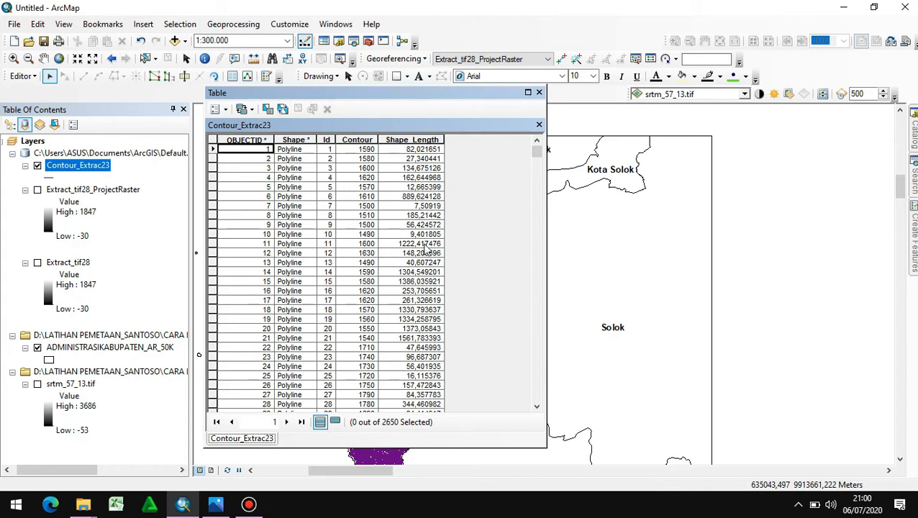
scroll(367, 171, "down", 18)
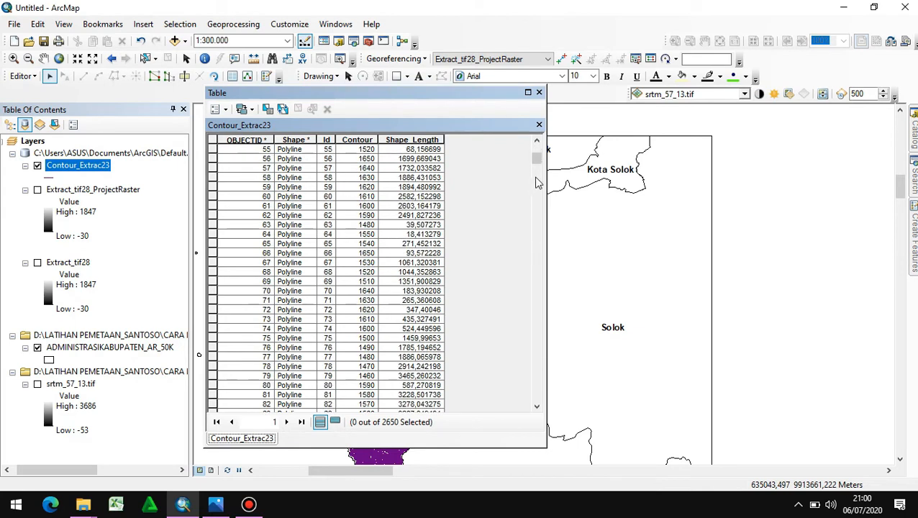
left_click_drag(538, 161, 532, 248)
scroll(525, 313, "up", 3)
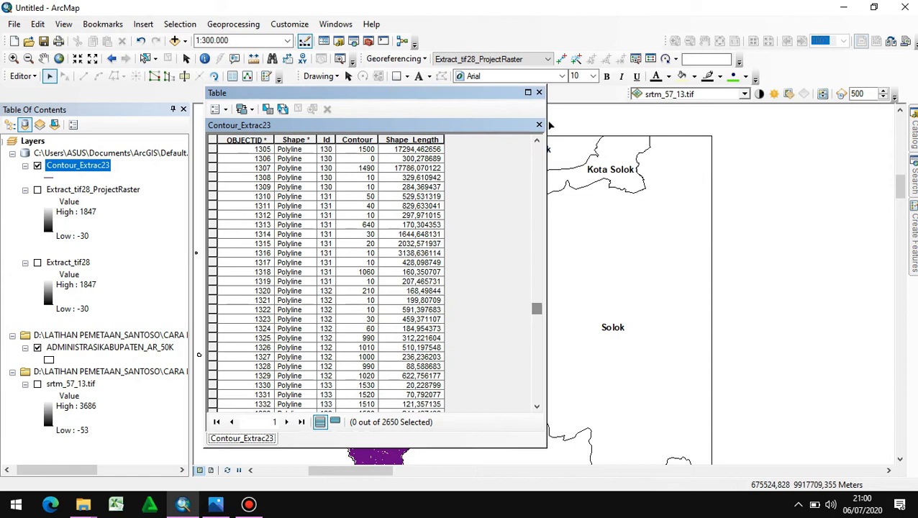
left_click(539, 93)
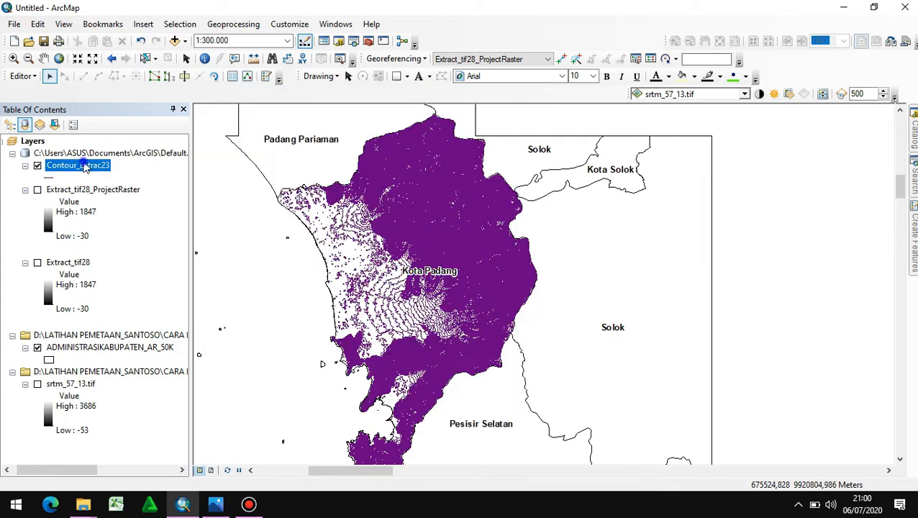
- Symbolize the Contour_Extrac23 layer with graduated colors based on the Contour field, using five classes and the green-to-red color ramp
right_click(81, 166)
left_click(124, 436)
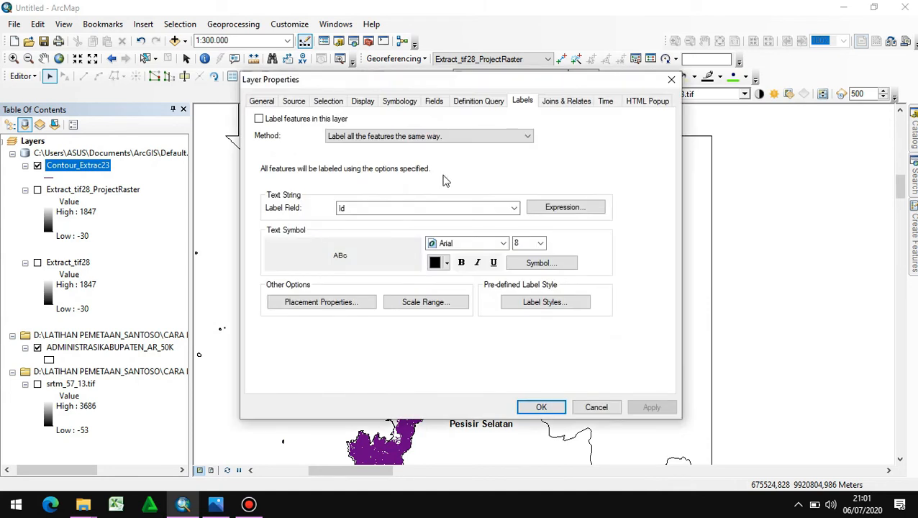
left_click(400, 102)
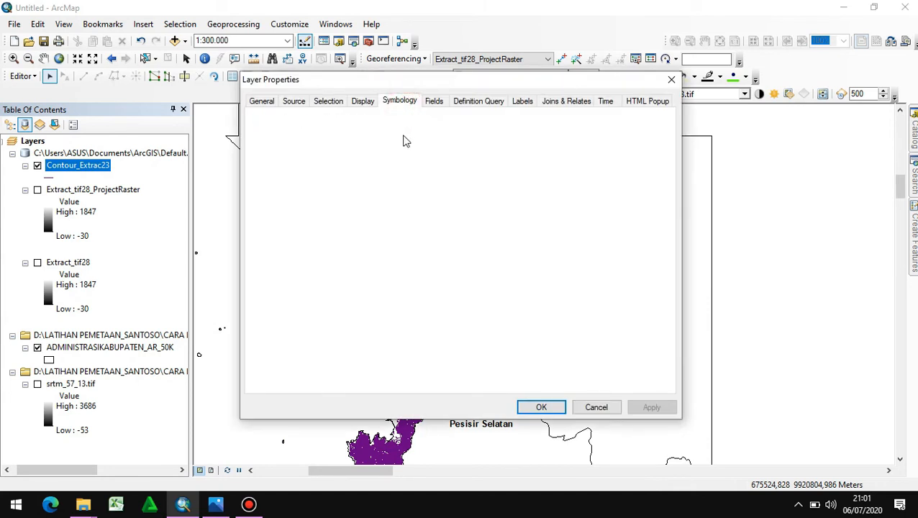
left_click(274, 147)
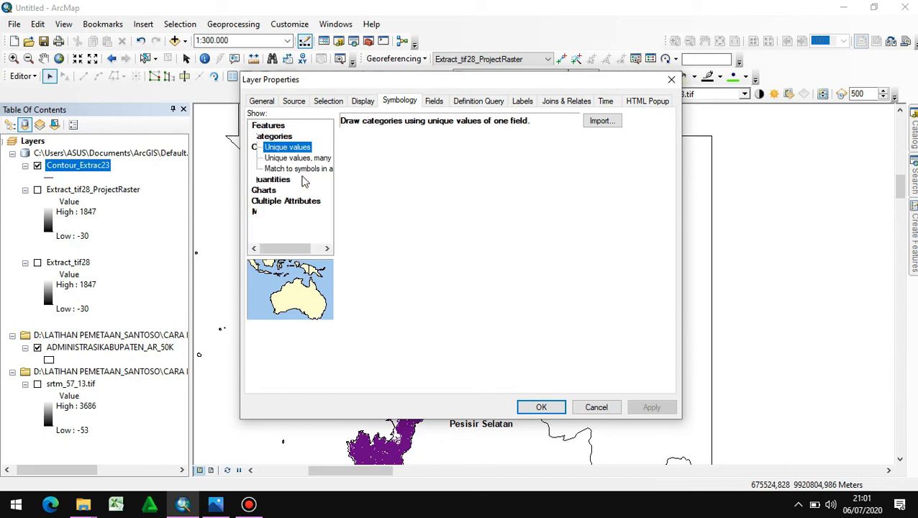
left_click(281, 178)
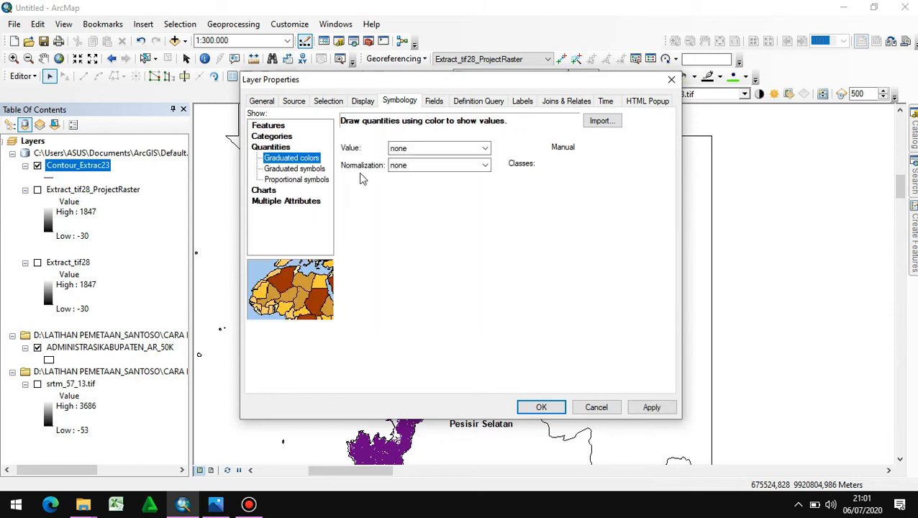
left_click(474, 148)
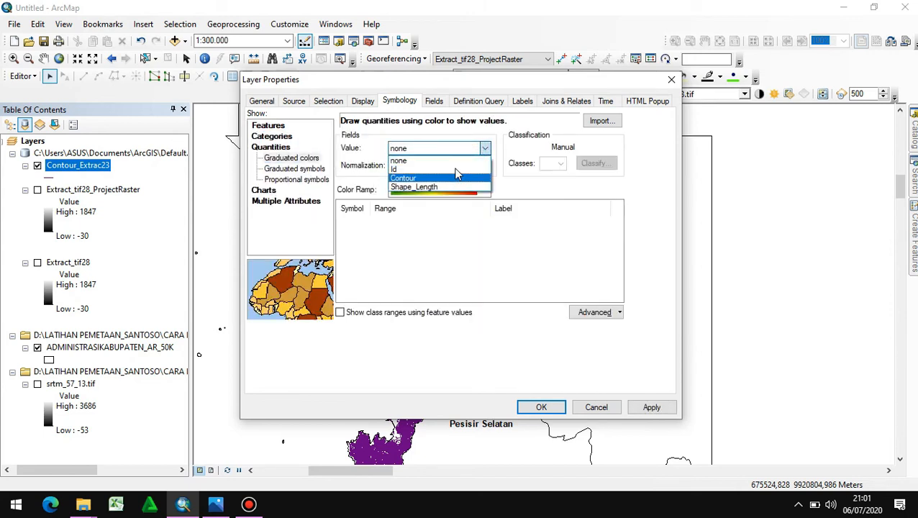
left_click(428, 176)
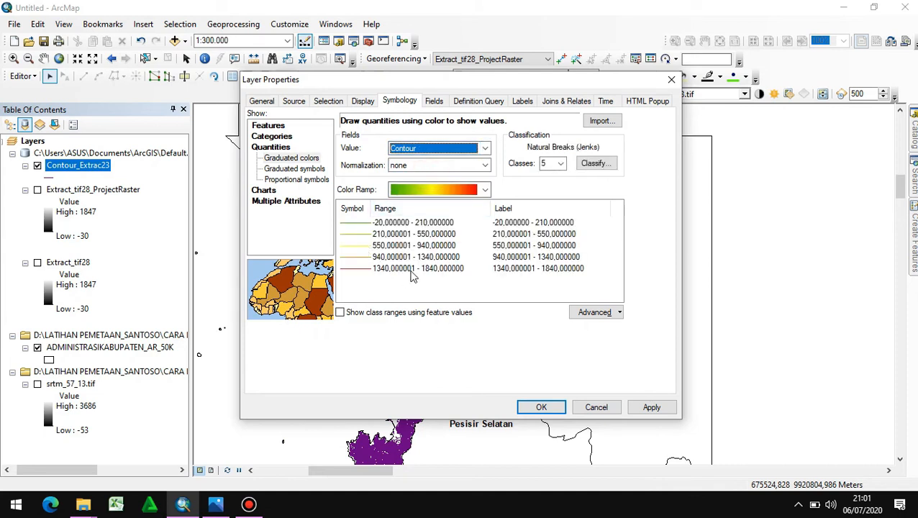
left_click(543, 408)
scroll(425, 324, "down", 2)
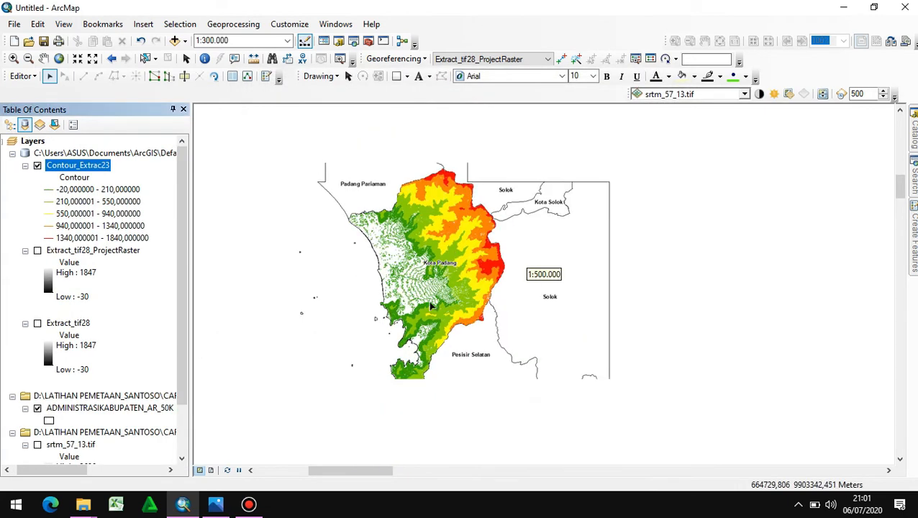
scroll(425, 323, "up", 1)
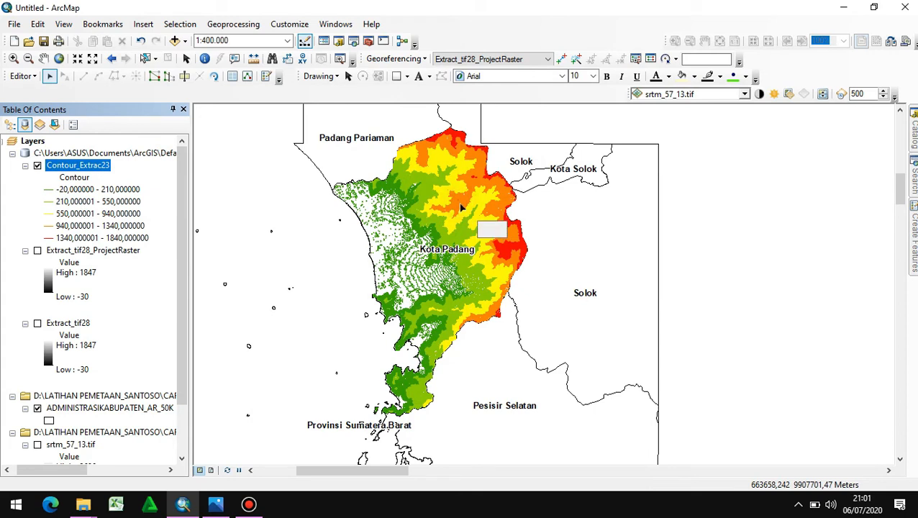
- Set the label field of the Contour_Extrac23 layer to Contour and the label font size to 7
right_click(62, 170)
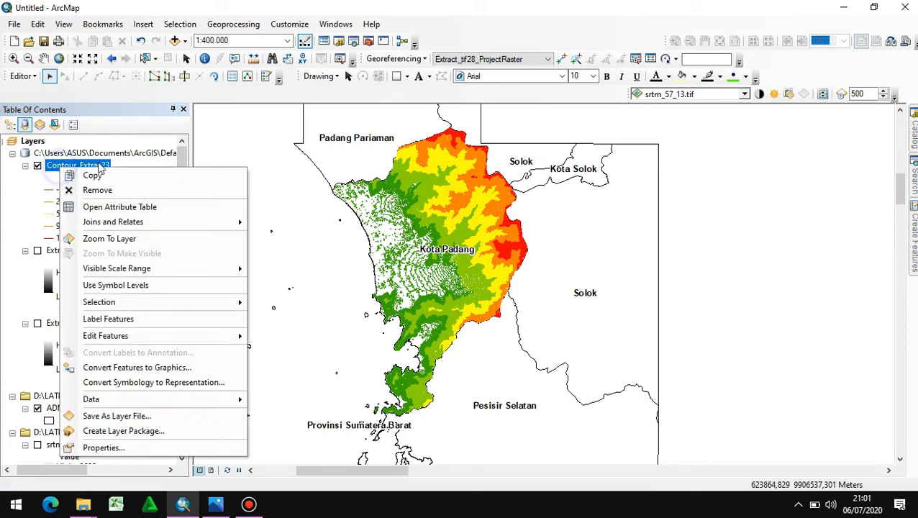
left_click(127, 443)
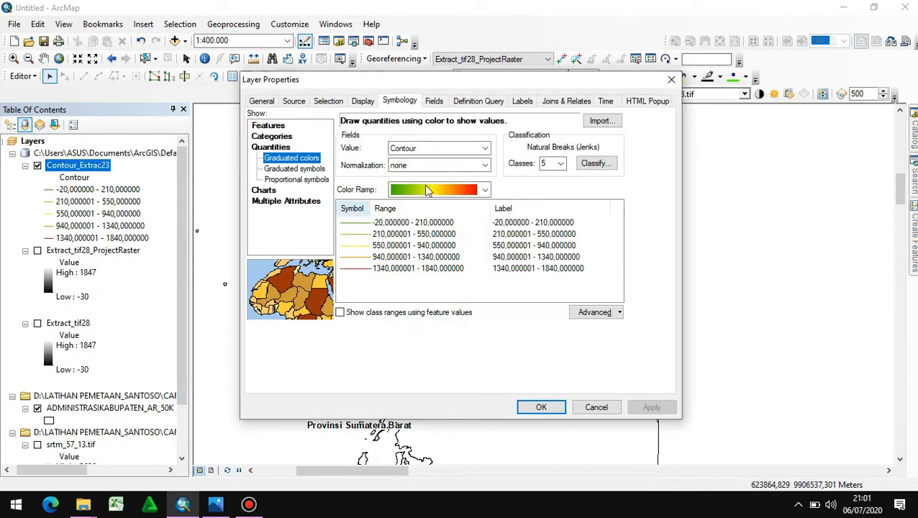
left_click(528, 103)
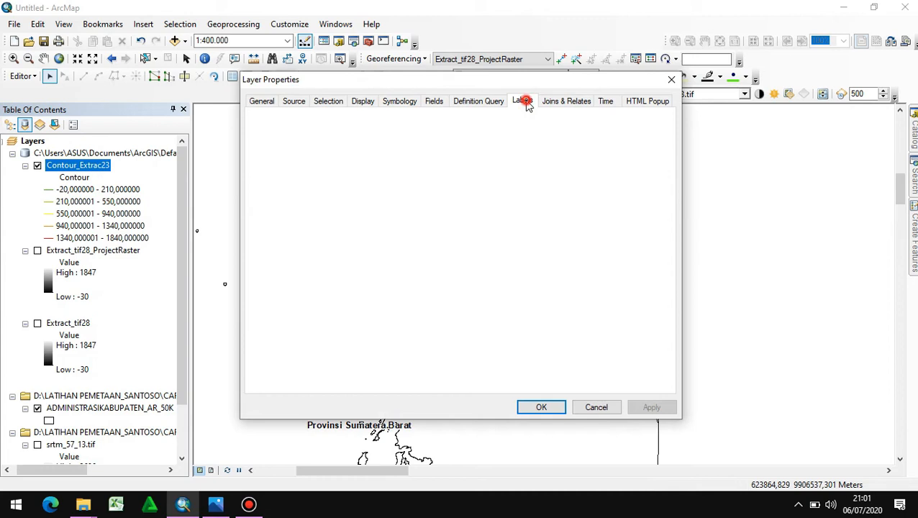
left_click(519, 103)
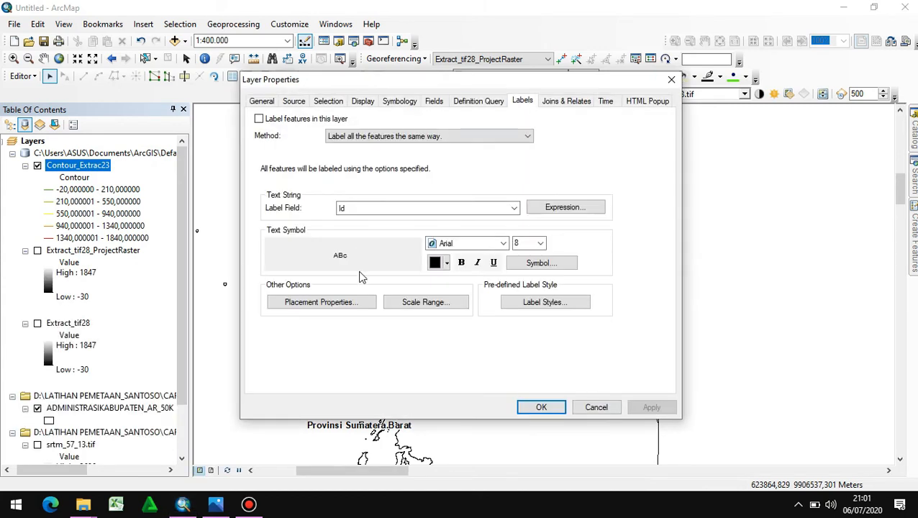
left_click(514, 208)
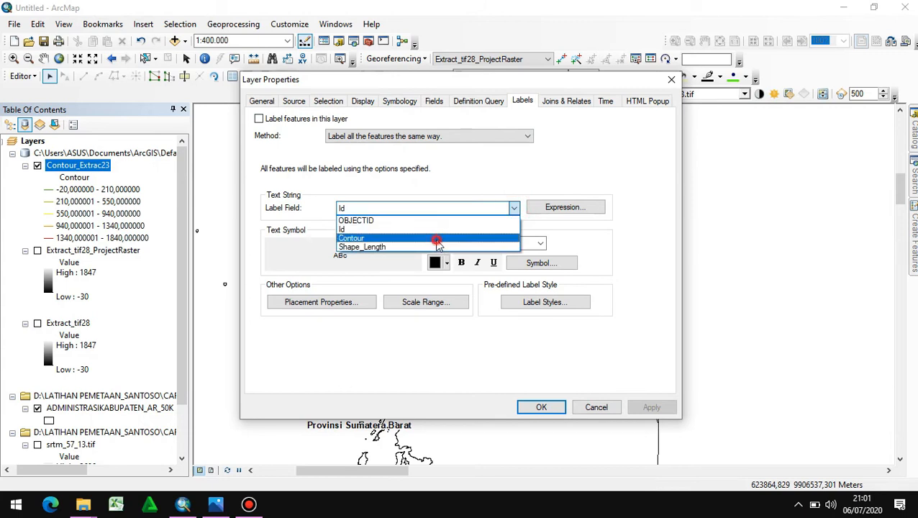
left_click(437, 239)
left_click(540, 243)
scroll(528, 286, "up", 1)
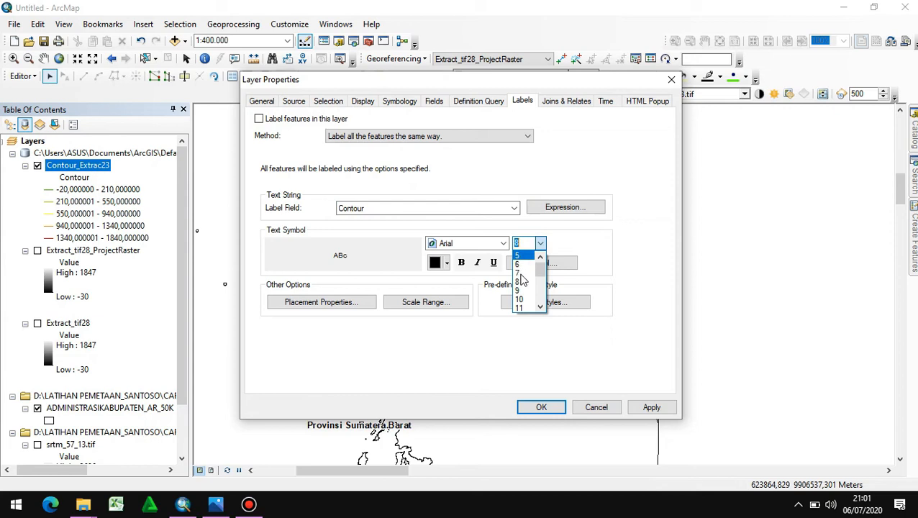
left_click(521, 273)
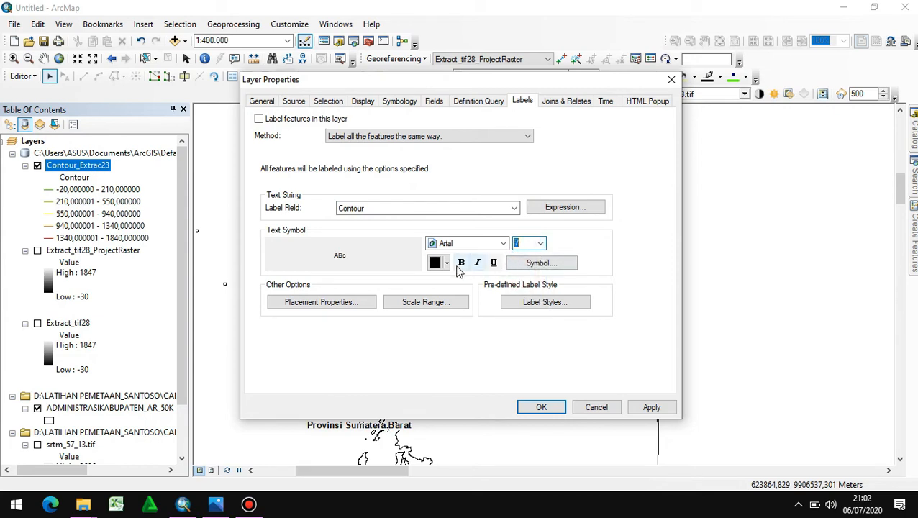
- Give the Contour_Extrac23 label text a halo mask of size 0.5 and apply the layer properties
left_click(537, 265)
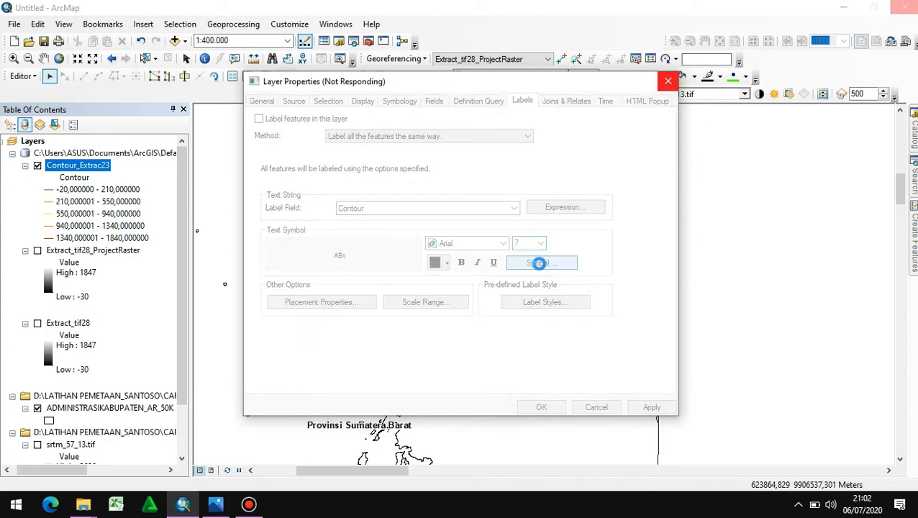
left_click(843, 339)
left_click(842, 341)
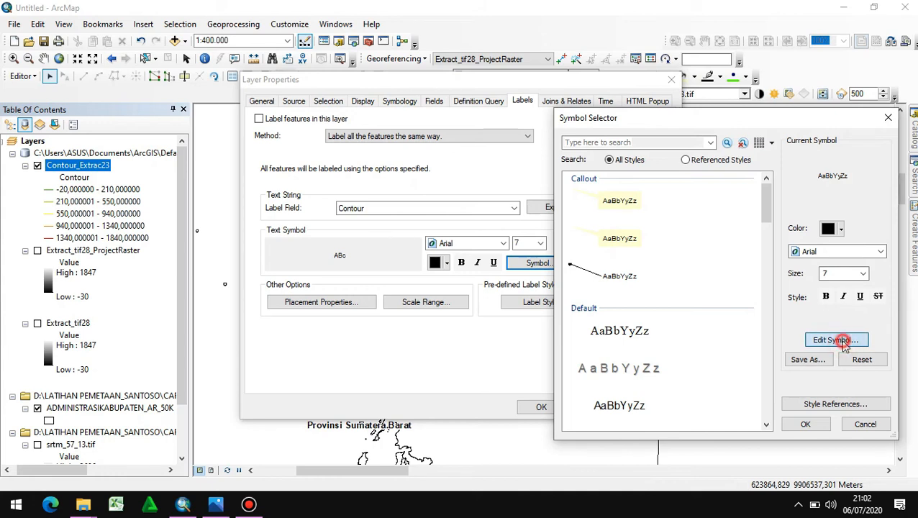
left_click(834, 341)
left_click(835, 342)
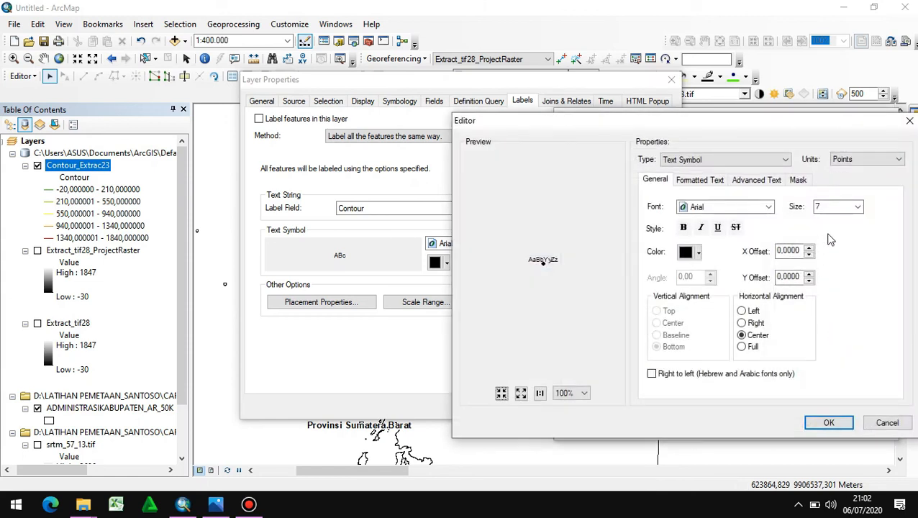
left_click(798, 180)
left_click(659, 239)
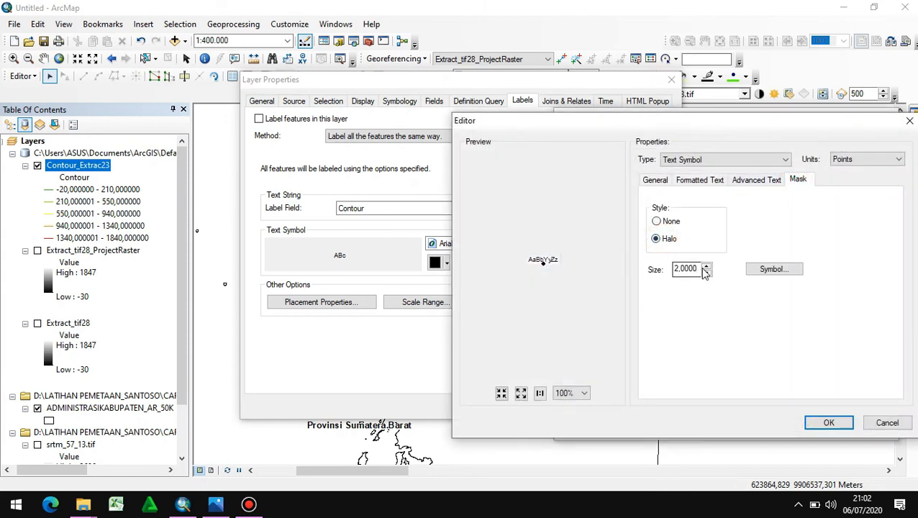
left_click_drag(698, 269, 673, 271)
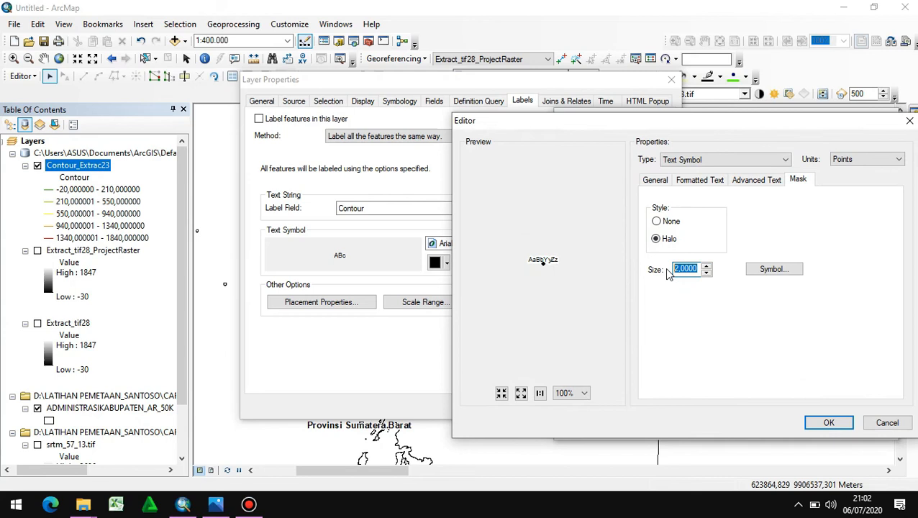
type("0,")
left_click(828, 422)
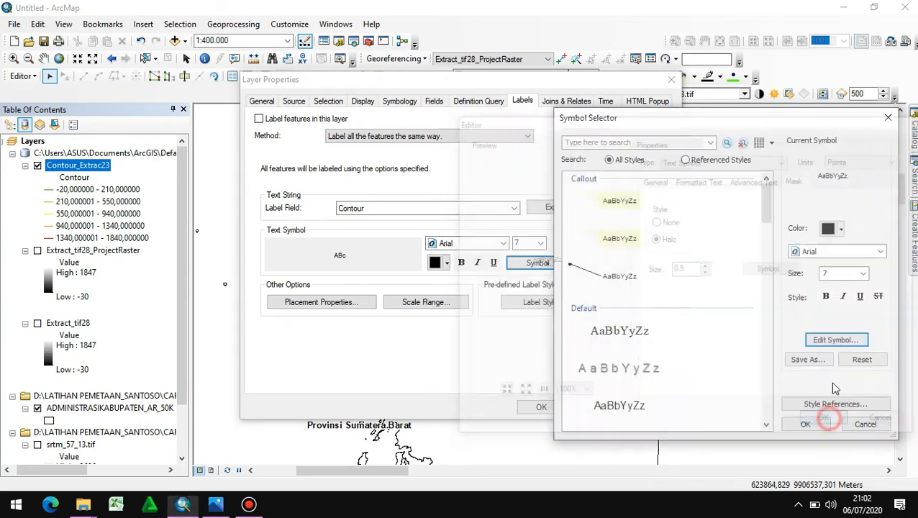
left_click(803, 424)
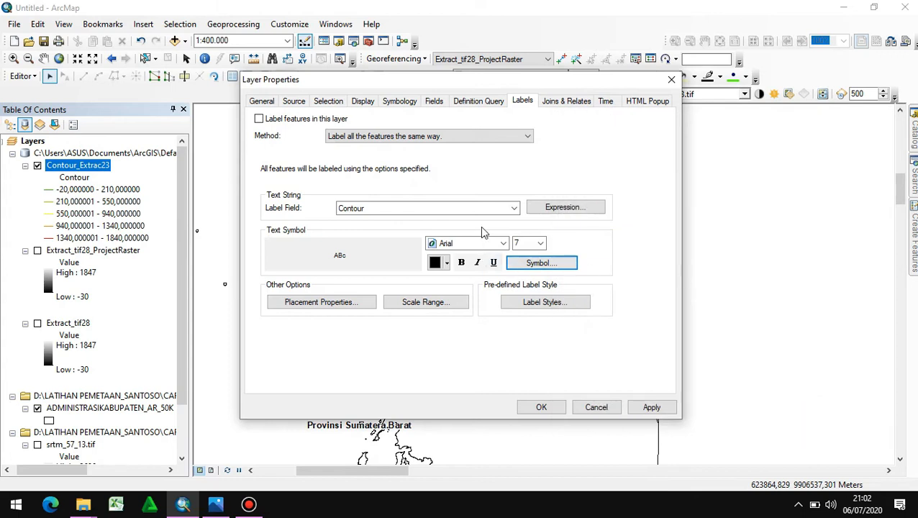
left_click(538, 407)
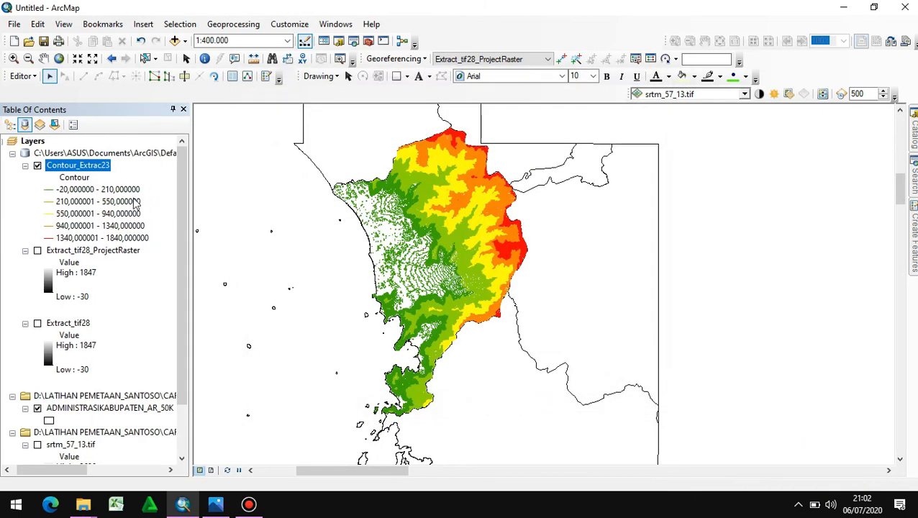
- Turn on feature labels for the Contour_Extrac23 layer and inspect the labeled contours across Kota Padang at several scales
right_click(85, 166)
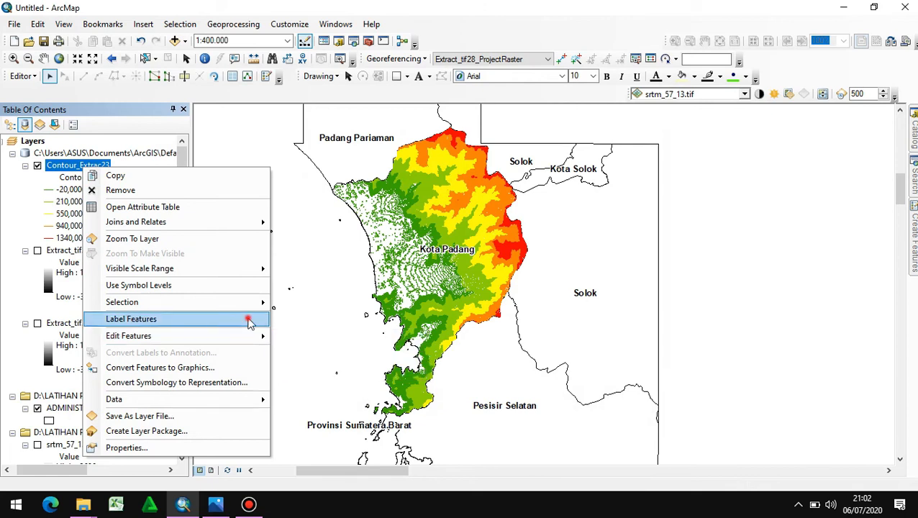
left_click(248, 320)
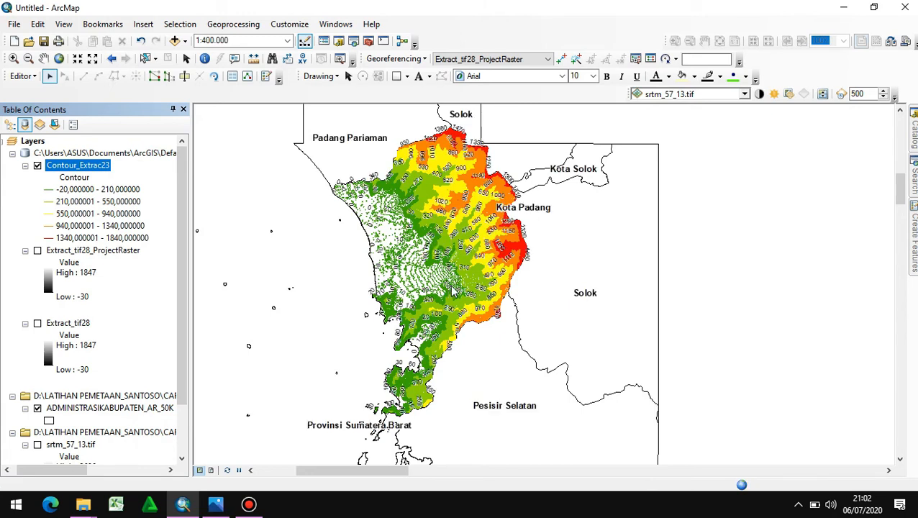
scroll(454, 253, "up", 5)
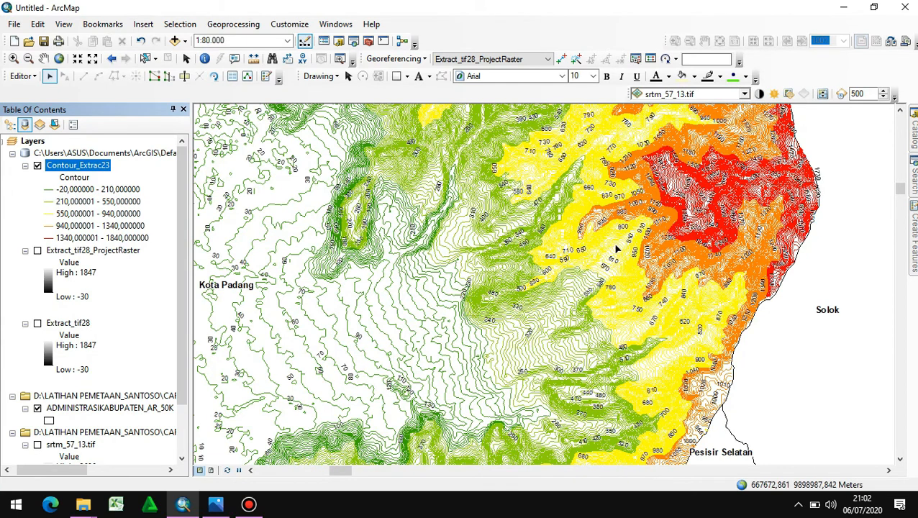
left_click_drag(619, 216, 451, 236)
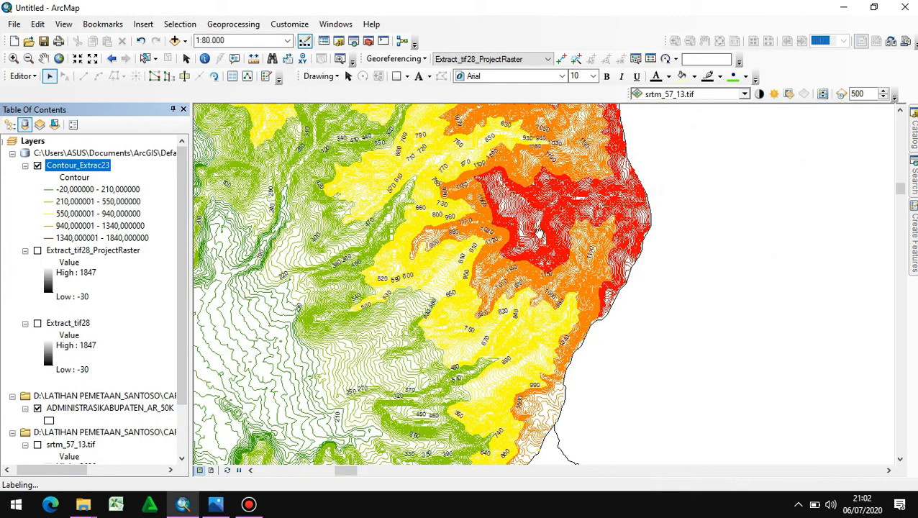
scroll(533, 207, "up", 5)
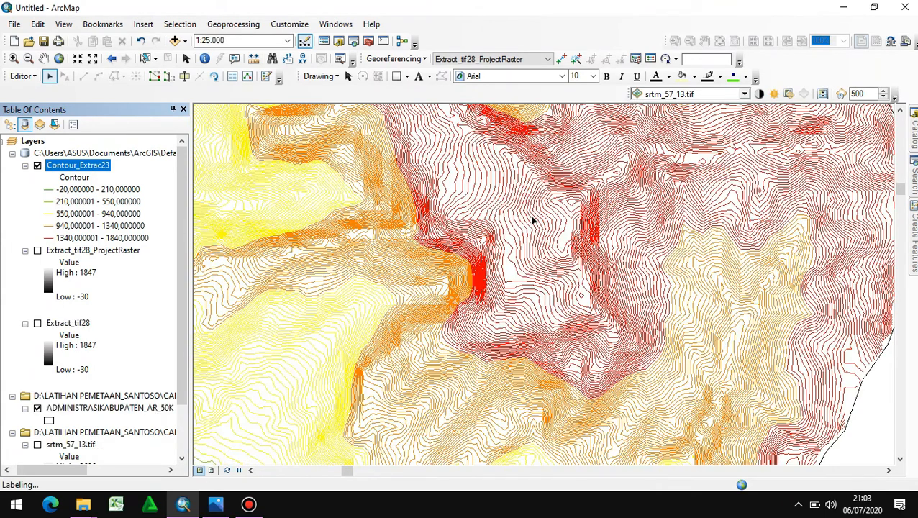
left_click_drag(423, 269, 744, 216)
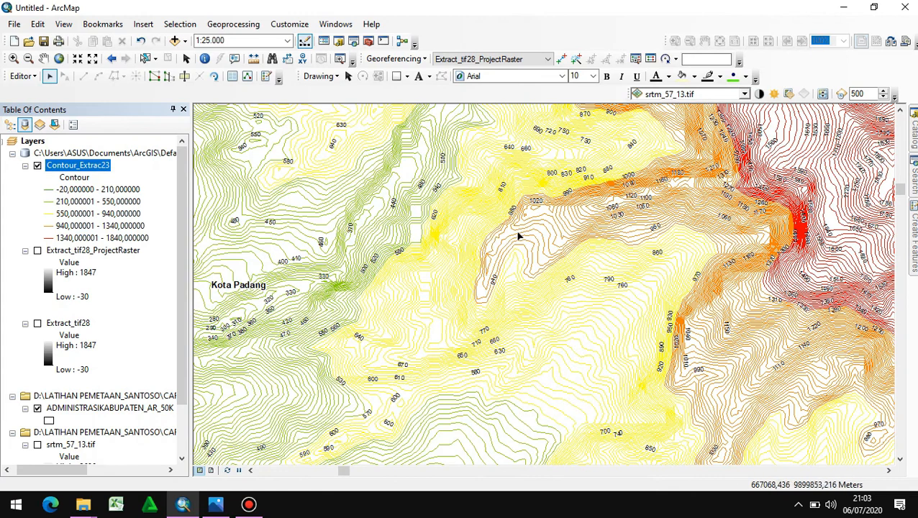
scroll(518, 236, "up", 5)
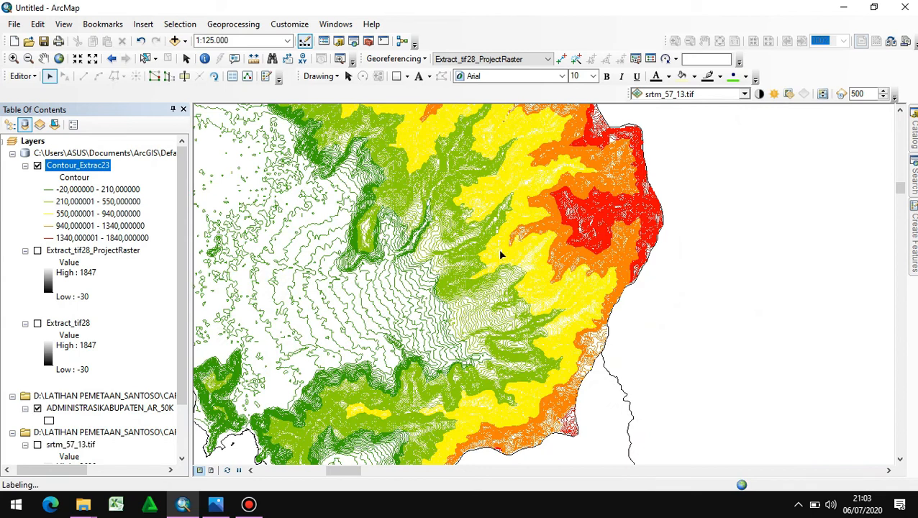
scroll(455, 252, "up", 3)
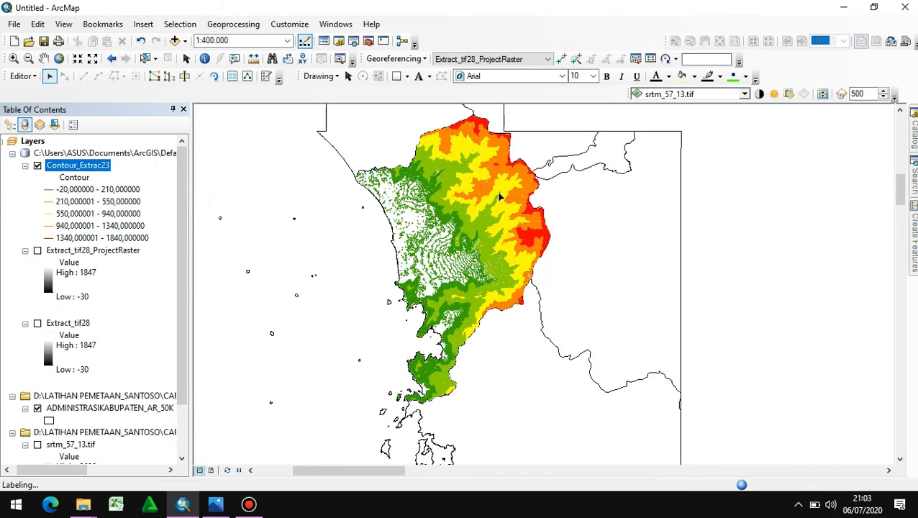
scroll(108, 167, "down", 1)
- Turn off the feature labels of the Contour_Extrac23 layer
left_click(108, 166)
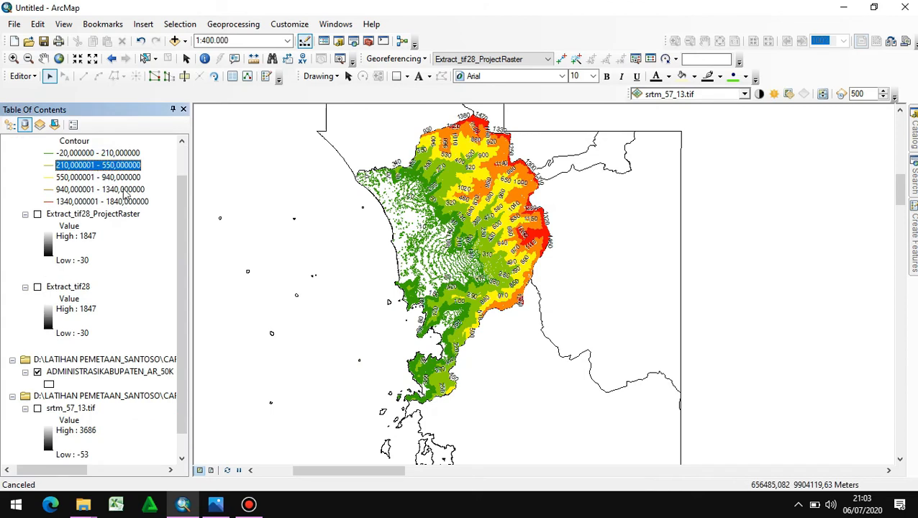
scroll(161, 189, "up", 1)
right_click(104, 171)
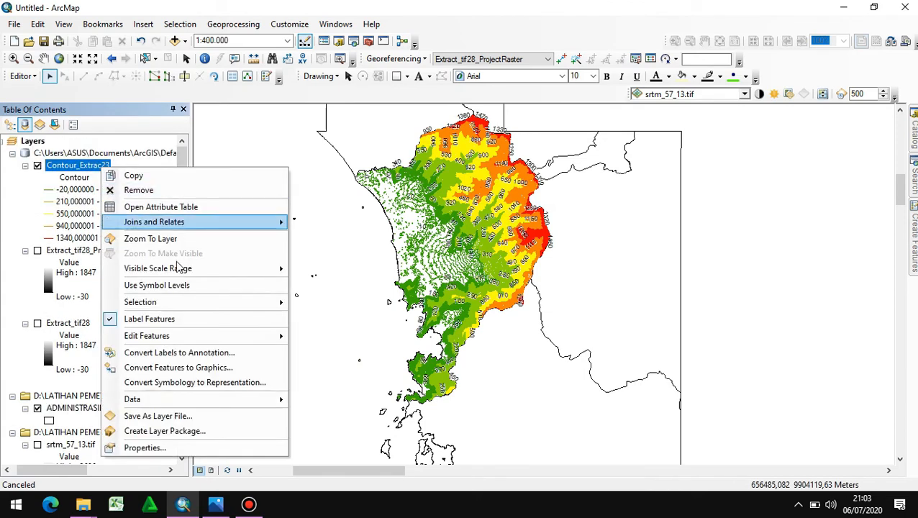
left_click(169, 317)
scroll(471, 205, "down", 2)
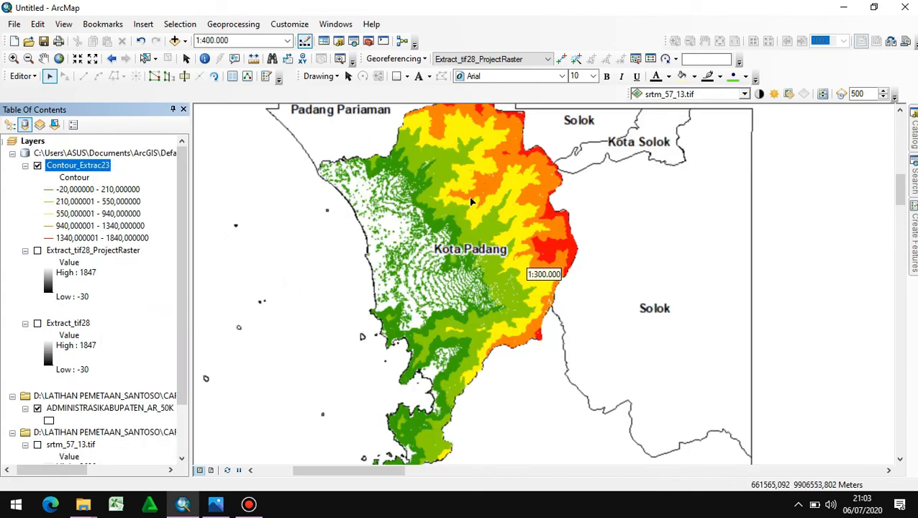
scroll(471, 202, "up", 2)
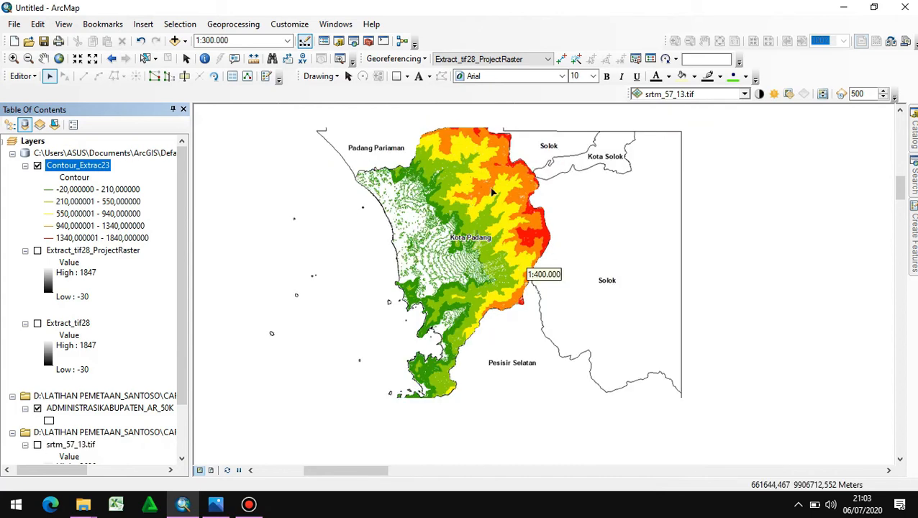
left_click_drag(471, 196, 449, 212)
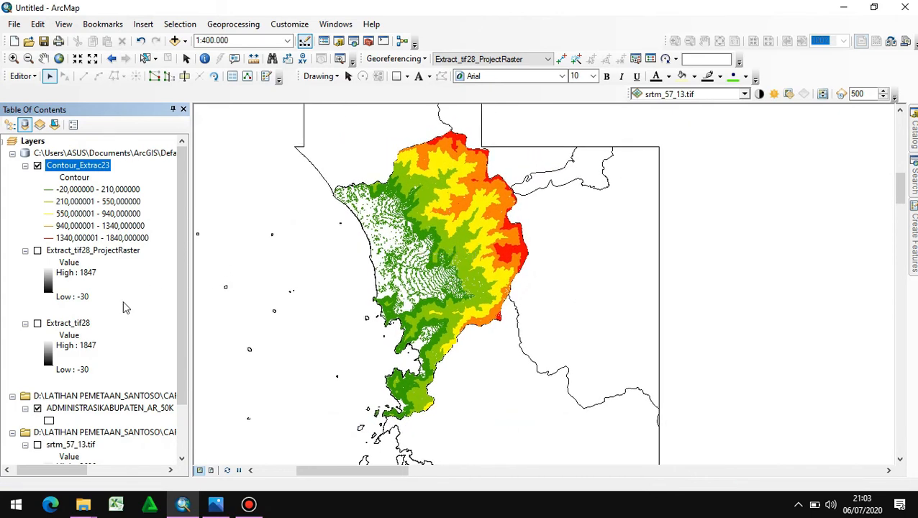
- Show the Extract_tif28_ProjectRaster layer and hide the Contour_Extrac23 layer
left_click(37, 251)
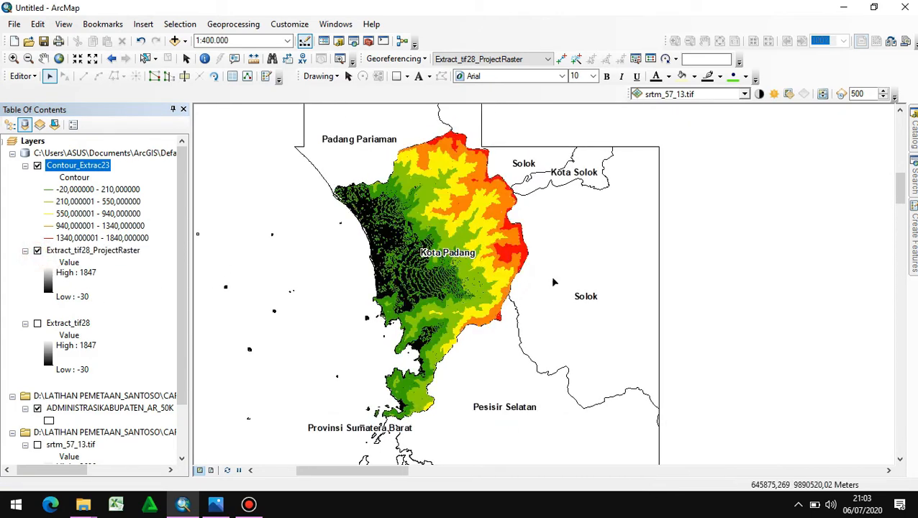
left_click(37, 165)
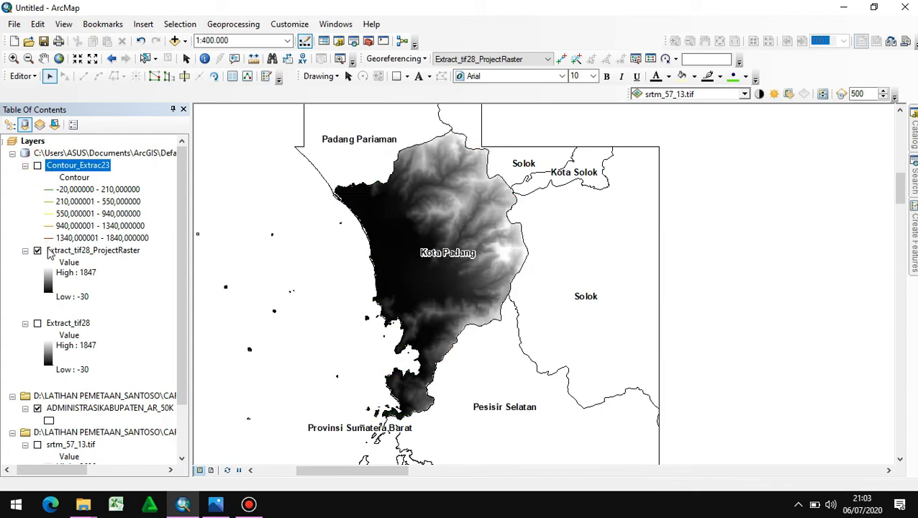
left_click(61, 249)
right_click(61, 250)
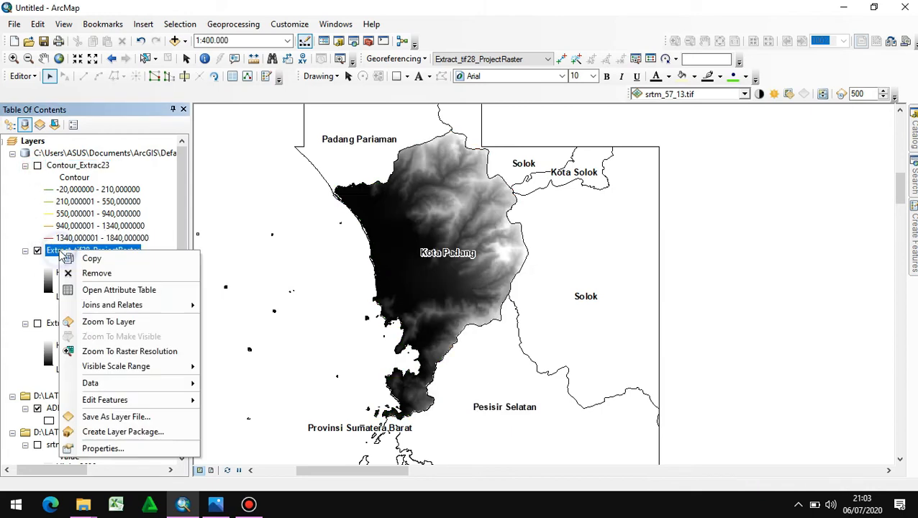
left_click(103, 448)
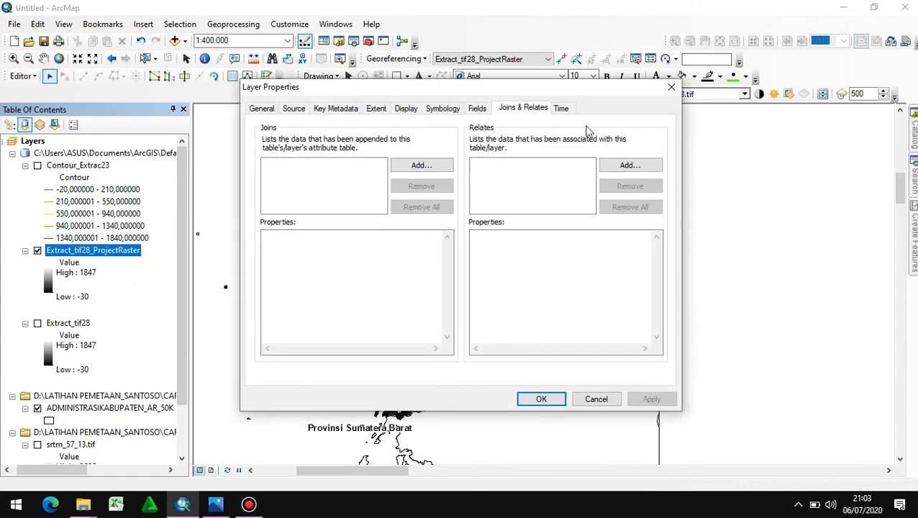
left_click(670, 87)
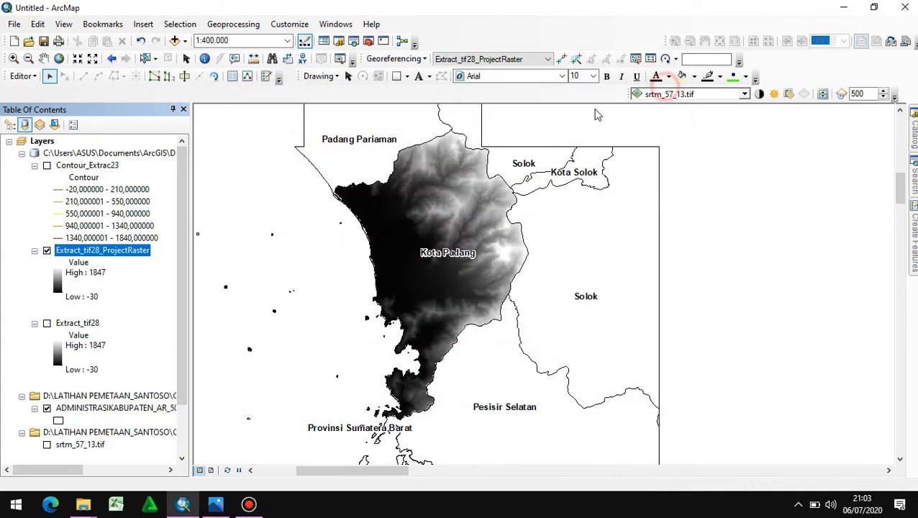
- Symbolize the Extract_tif28_ProjectRaster layer as Classified with five classes and the green-to-red color ramp
right_click(84, 259)
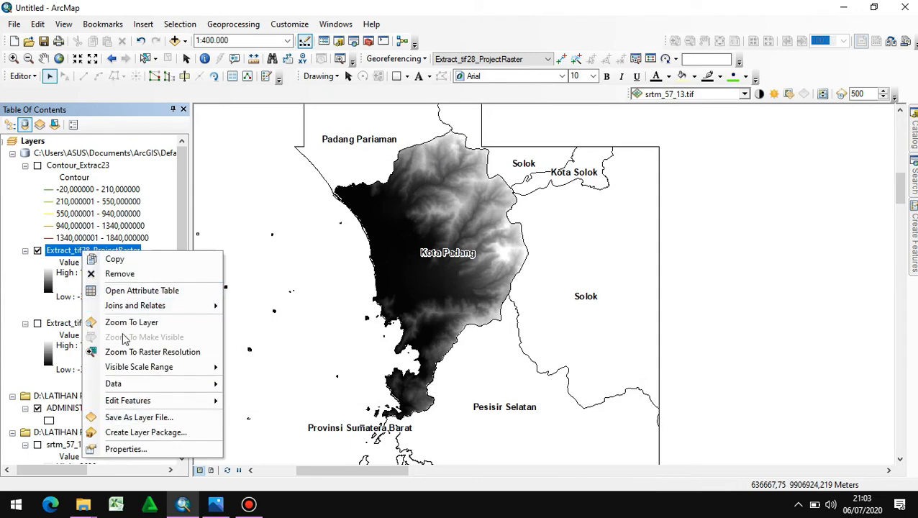
left_click(128, 449)
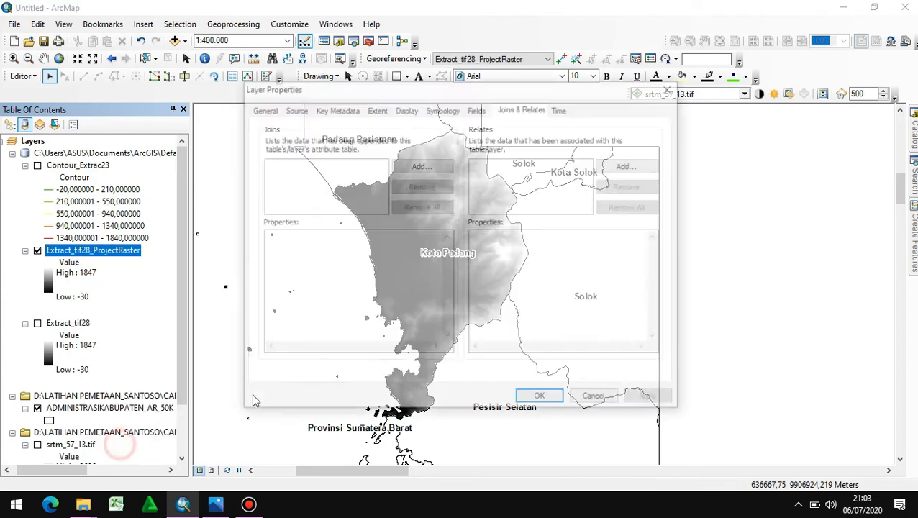
left_click(442, 108)
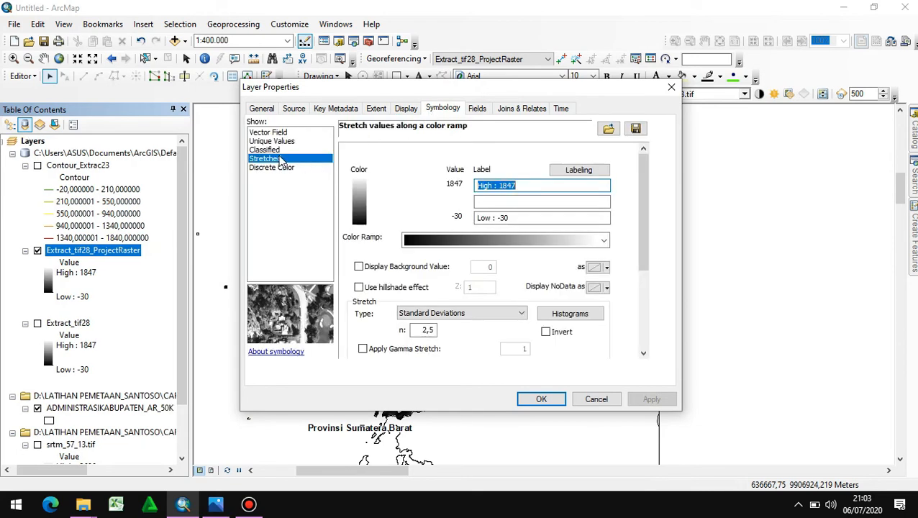
left_click(266, 150)
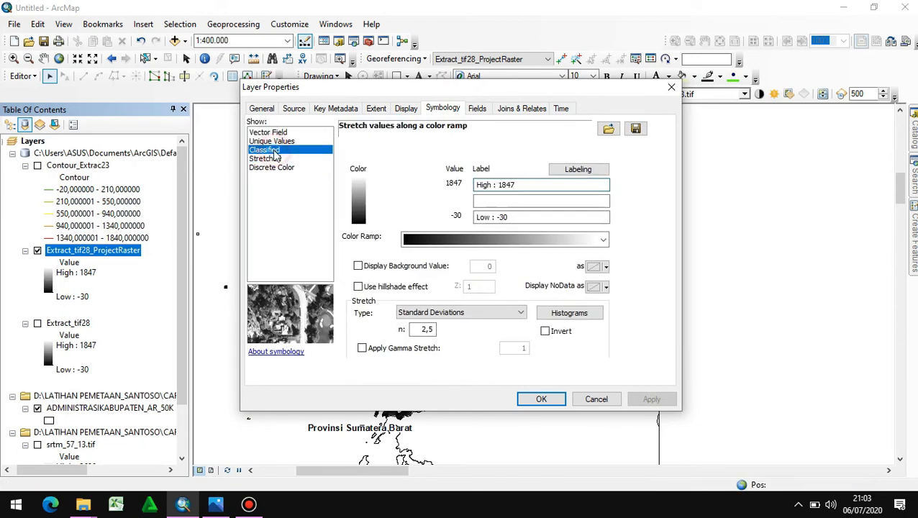
left_click(639, 216)
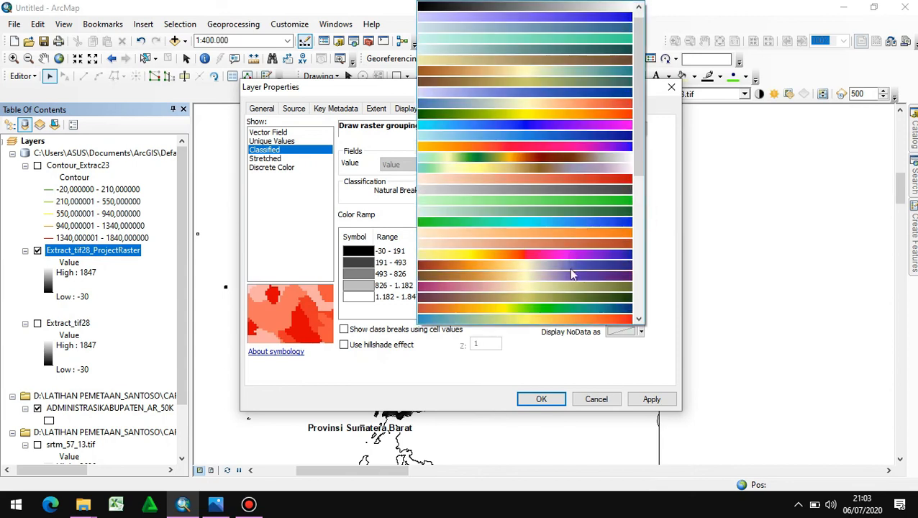
scroll(532, 229, "down", 3)
scroll(532, 231, "down", 5)
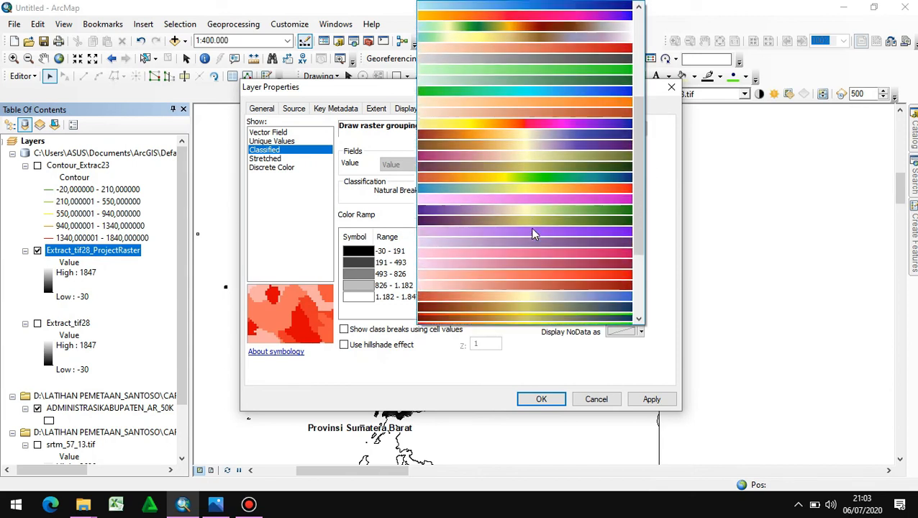
left_click(529, 201)
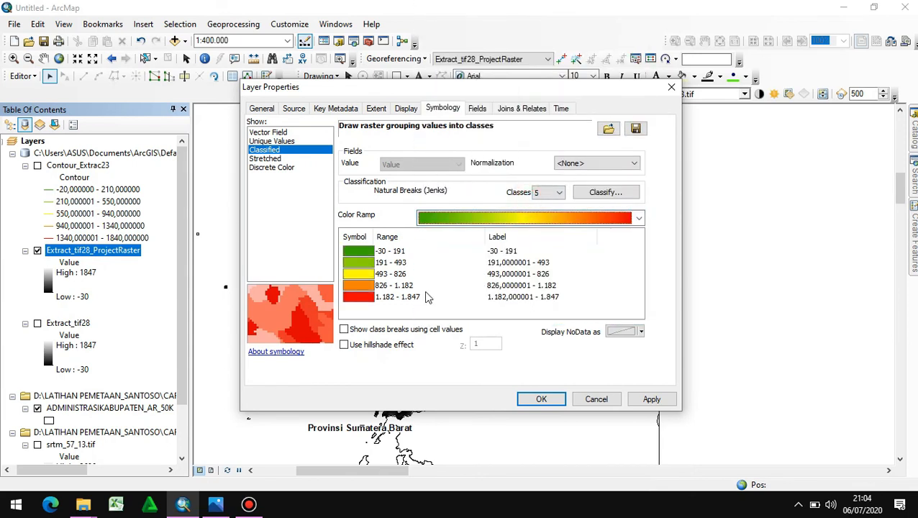
left_click(545, 399)
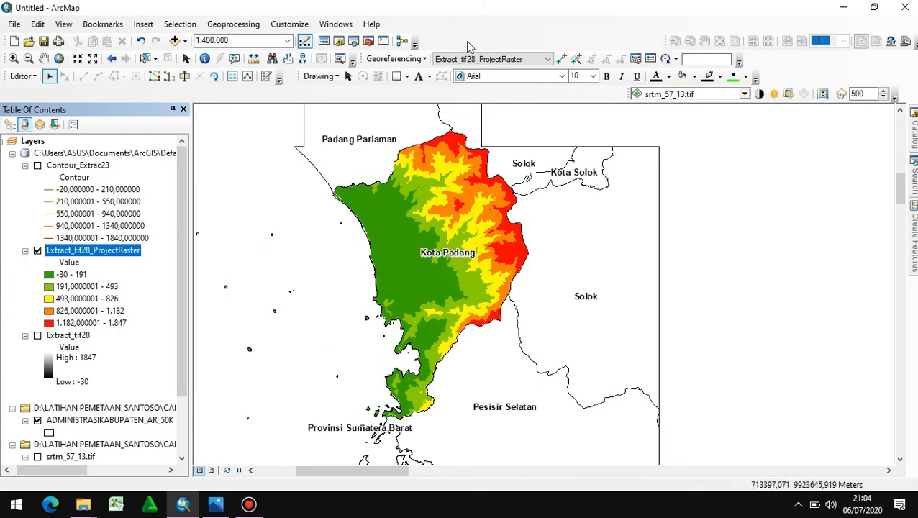
- Search the geoprocessing tools for HILLSHADE and open the Hillshade (3D Analyst) tool
left_click(352, 40)
left_click(753, 159)
key("BackSpace")
key("BackSpace")
key("BackSpace")
key("BackSpace")
key("BackSpace")
key("BackSpace")
key("BackSpace")
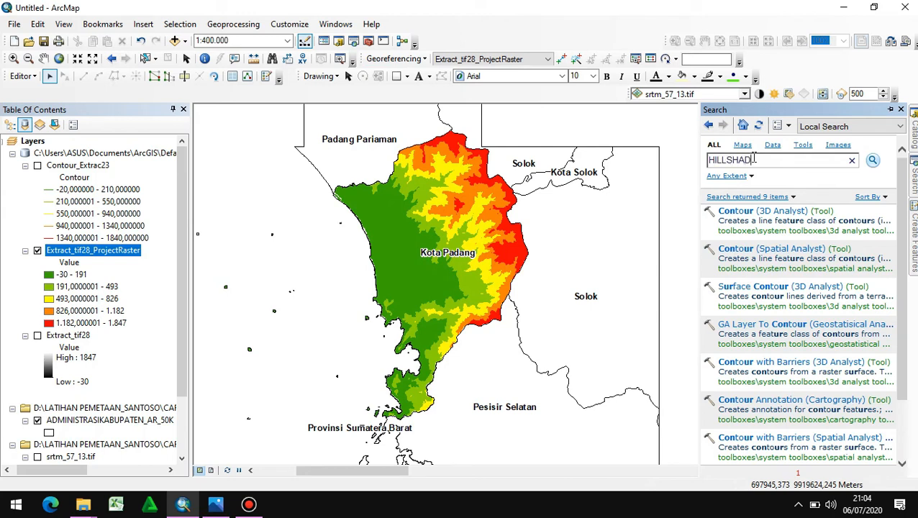
left_click(873, 161)
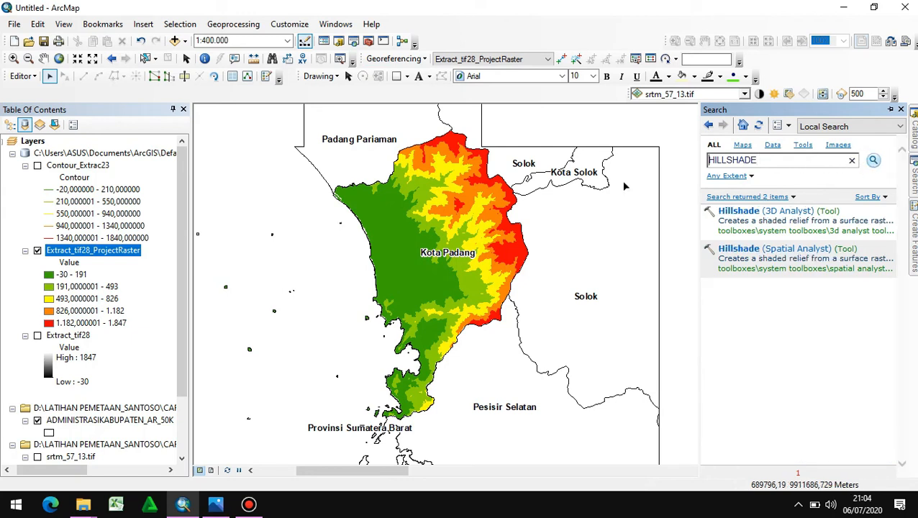
left_click(767, 209)
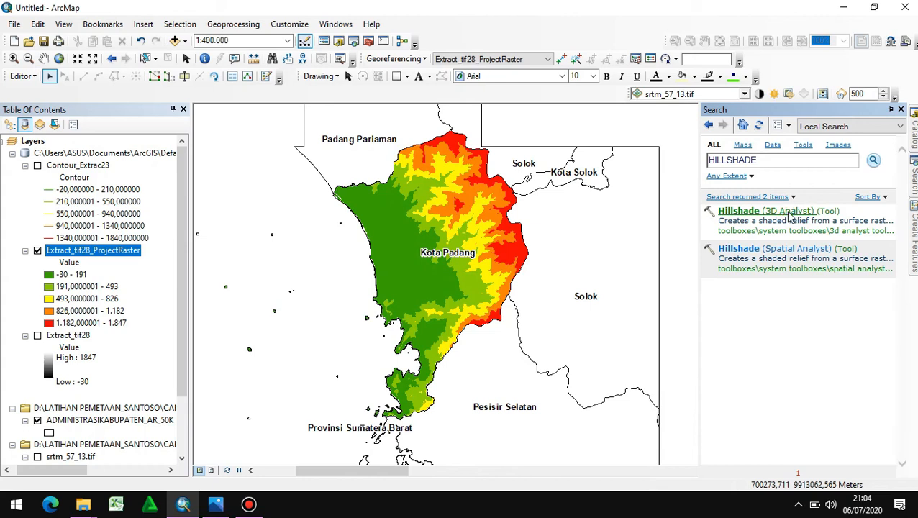
left_click(787, 211)
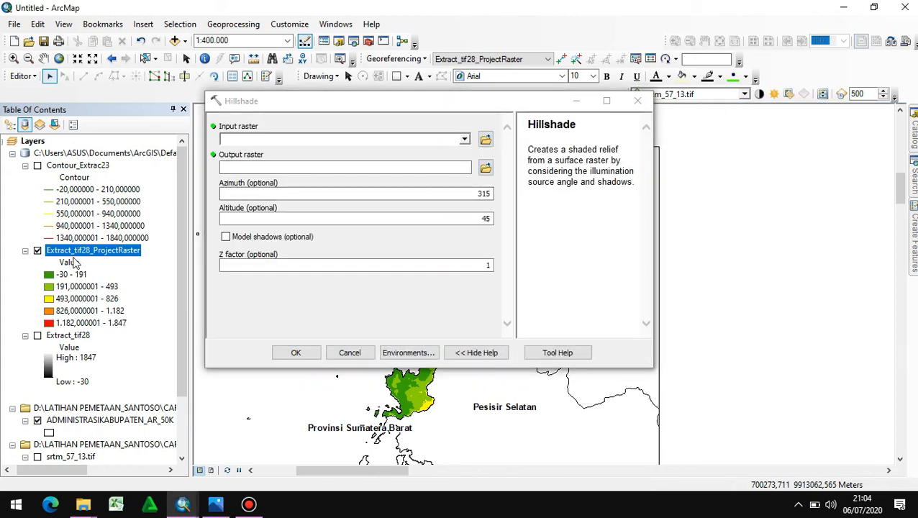
- Generate a hillshade from Extract_tif28_ProjectRaster with a Z factor of 99, then close the tool
left_click_drag(103, 255, 307, 149)
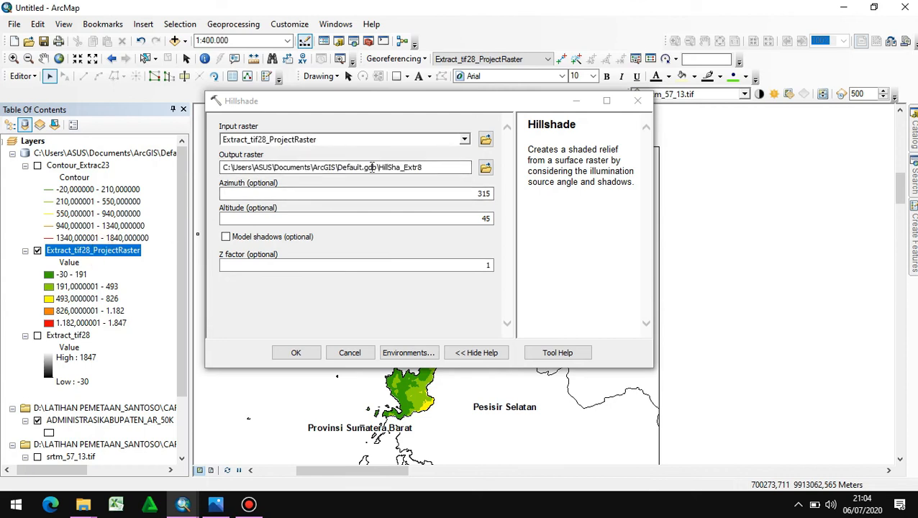
left_click(490, 265)
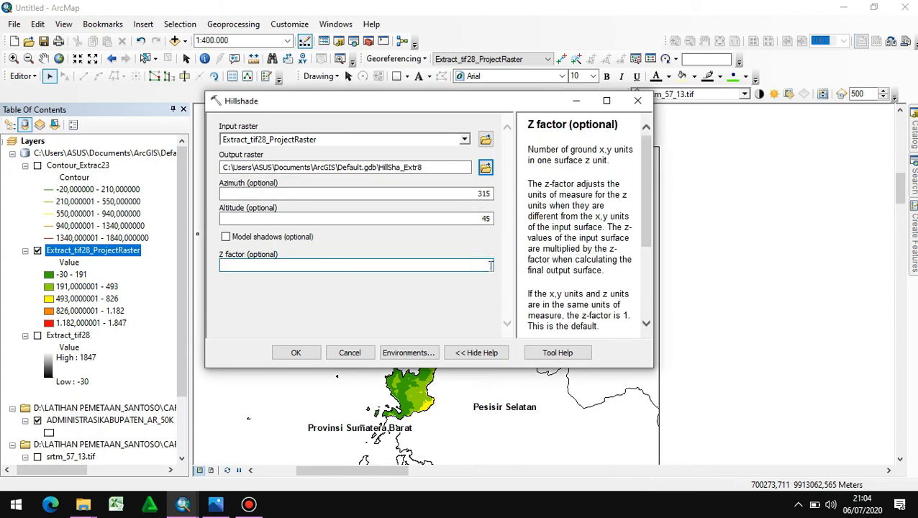
left_click(297, 353)
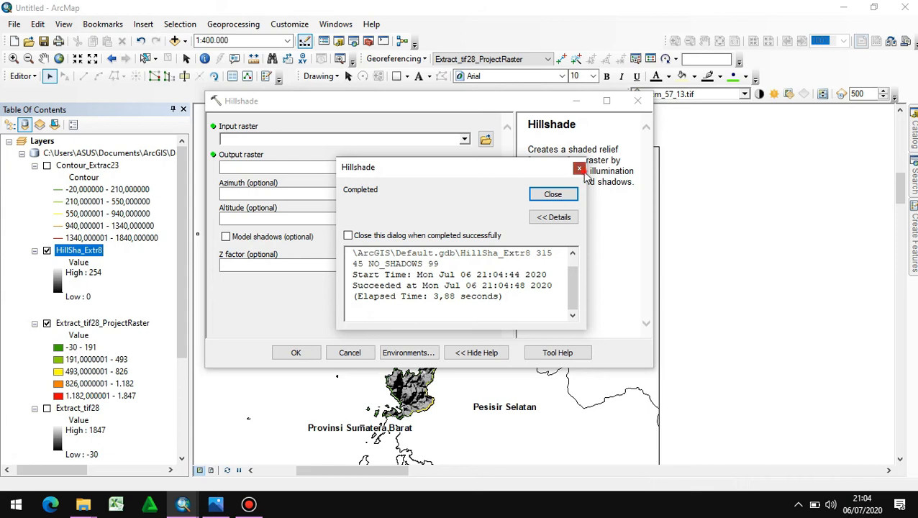
left_click(580, 170)
left_click(638, 101)
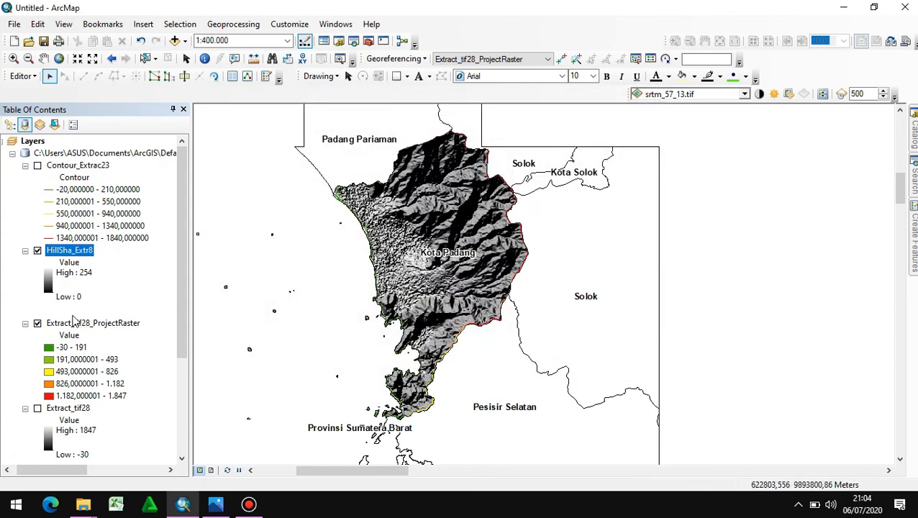
- Compare the HillSha_Extr8 hillshade with the classified Extract_tif28_ProjectRaster layer by switching each layer's visibility
left_click(38, 323)
left_click(37, 323)
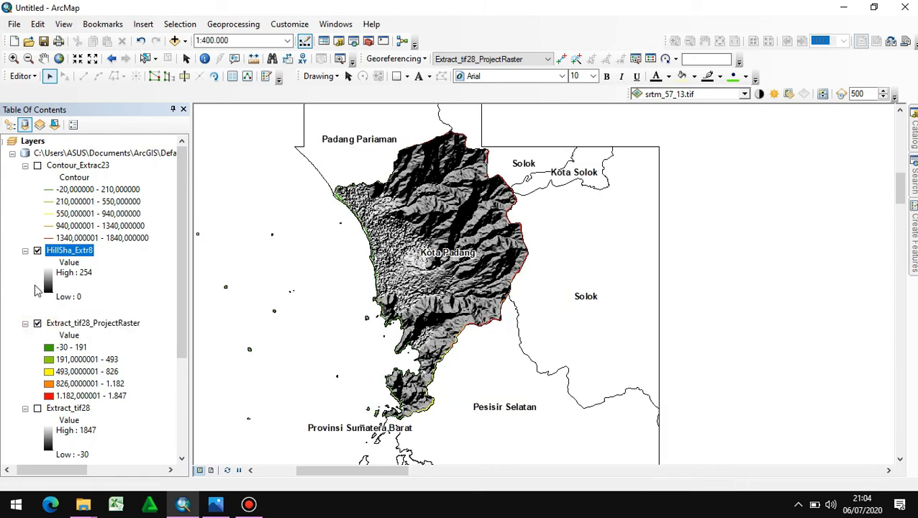
left_click(38, 251)
left_click(37, 251)
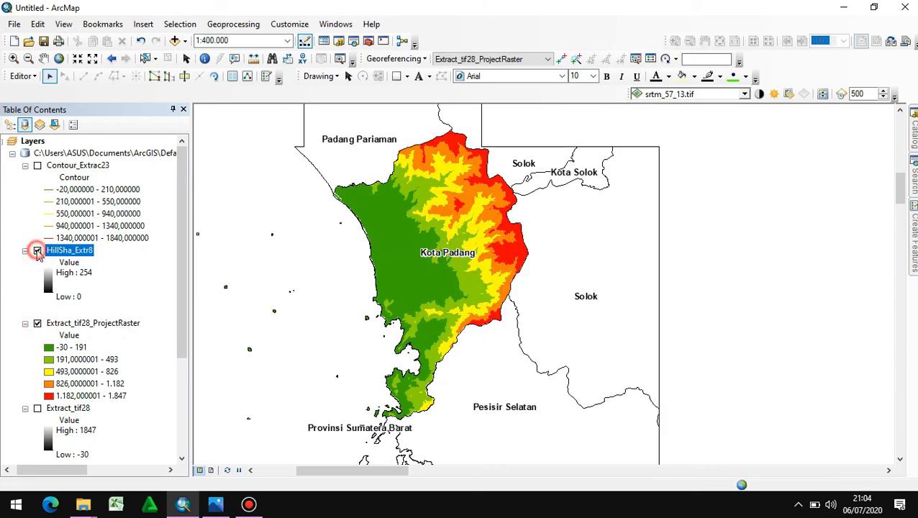
- Hide the Effects toolbar and display it again
left_click(745, 94)
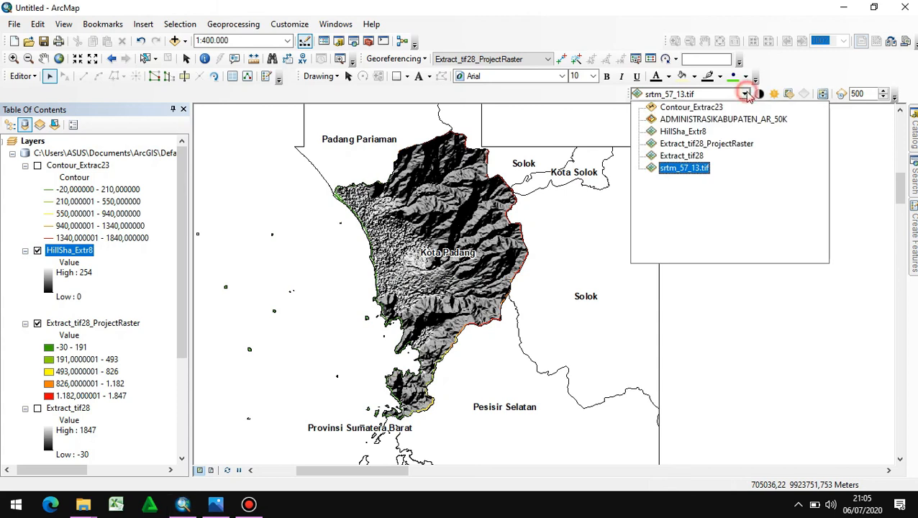
left_click(587, 33)
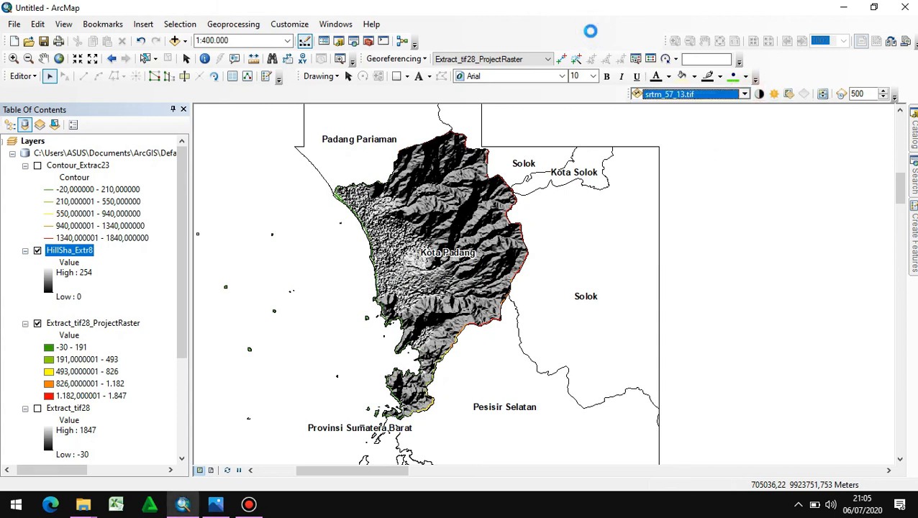
right_click(591, 35)
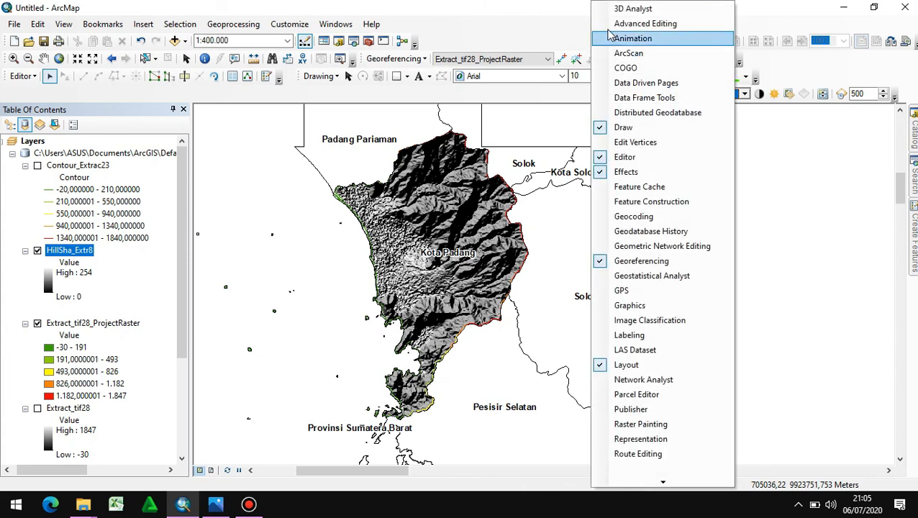
left_click(599, 173)
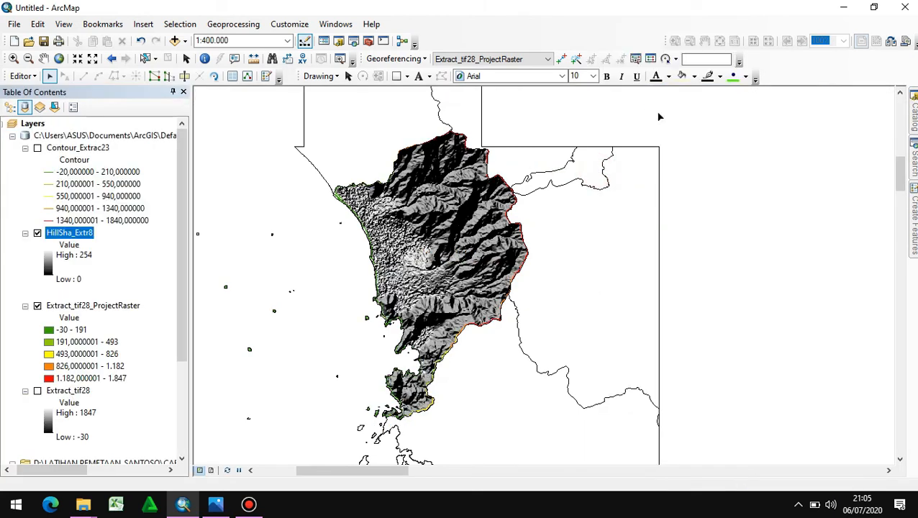
right_click(603, 30)
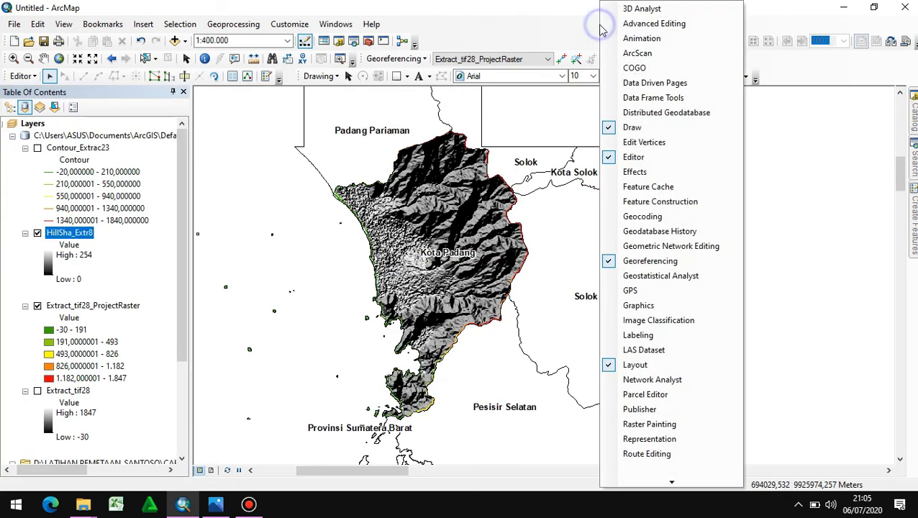
left_click(636, 172)
- Make the HillSha_Extr8 layer partly transparent over the classified elevation raster and check the blend across Kota Padang
left_click(746, 94)
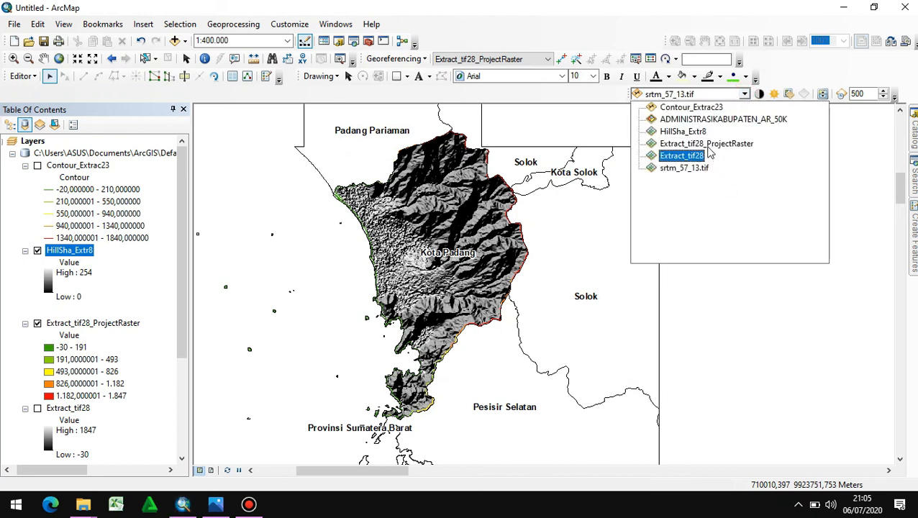
left_click(692, 131)
left_click(788, 94)
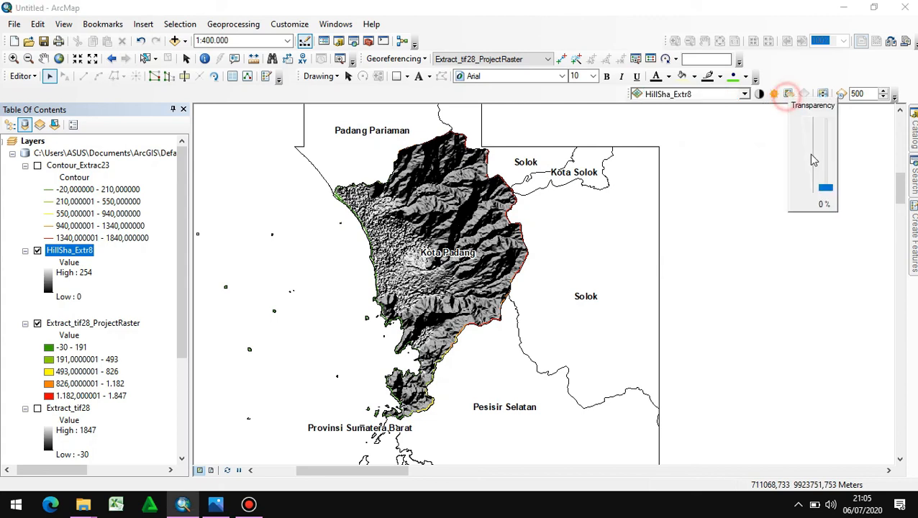
left_click_drag(822, 189, 821, 164)
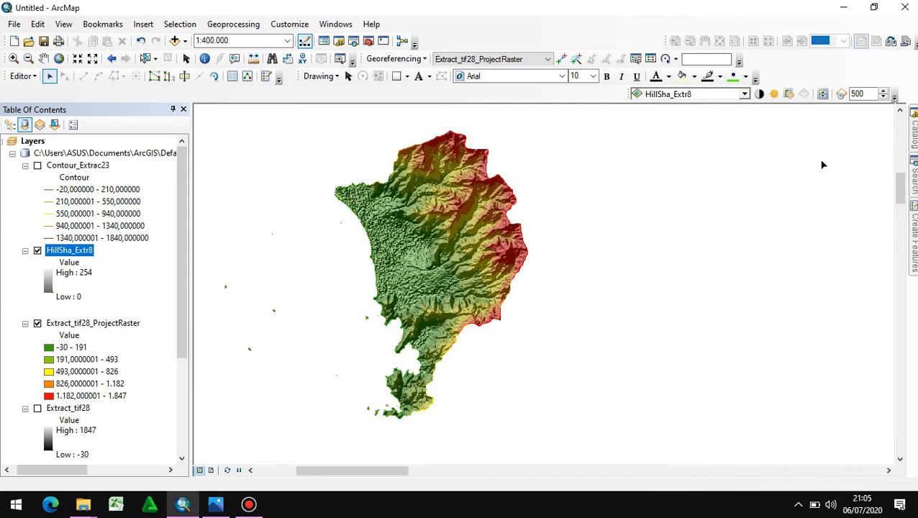
left_click(788, 94)
left_click_drag(821, 153, 826, 160)
scroll(428, 259, "down", 2)
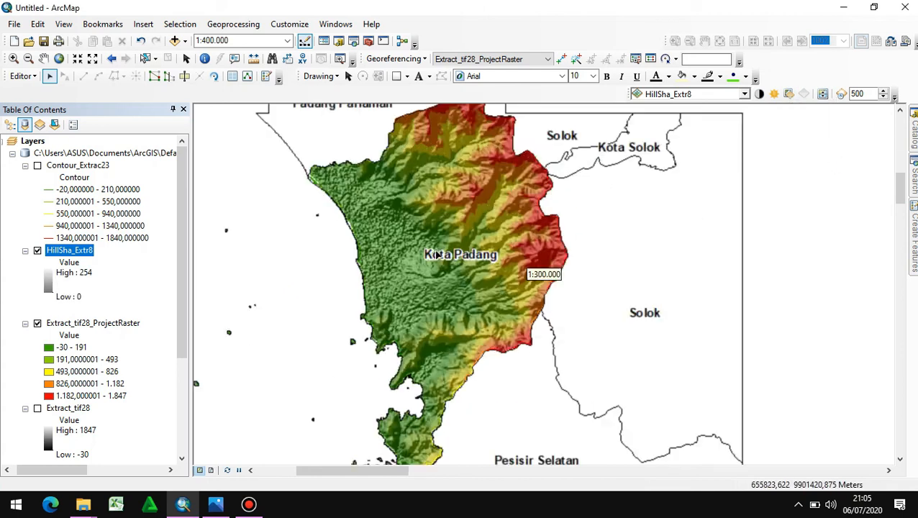
scroll(432, 259, "up", 2)
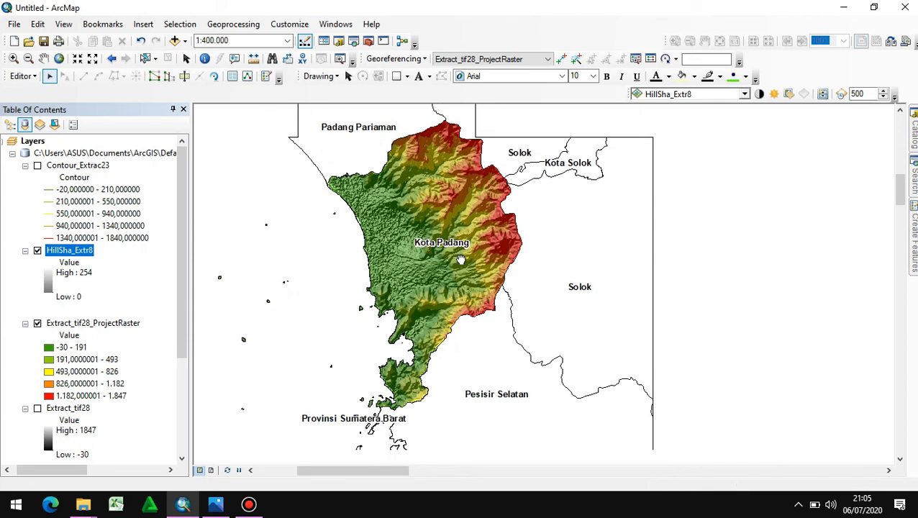
- Show the srtm_57_13.tif layer beneath the shaded relief and inspect Kota Padang against the surrounding elevation
scroll(79, 346, "down", 2)
scroll(80, 347, "down", 2)
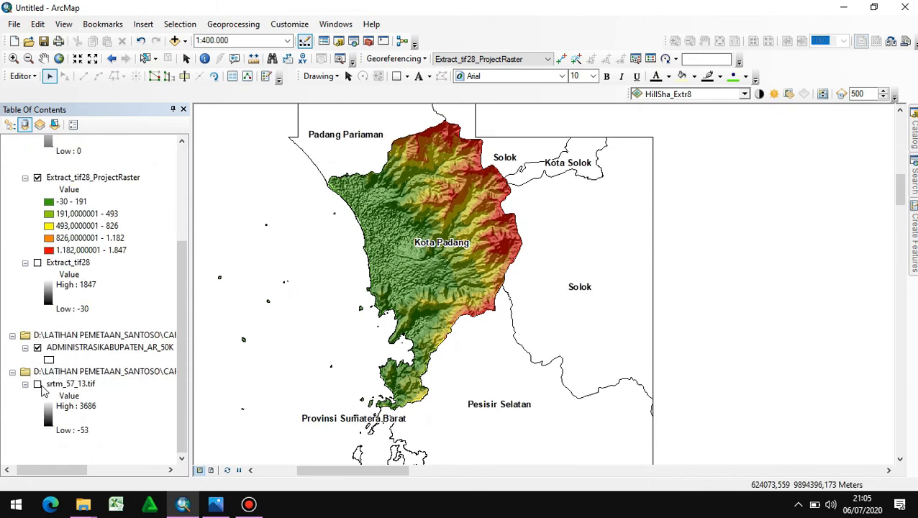
scroll(457, 241, "down", 1)
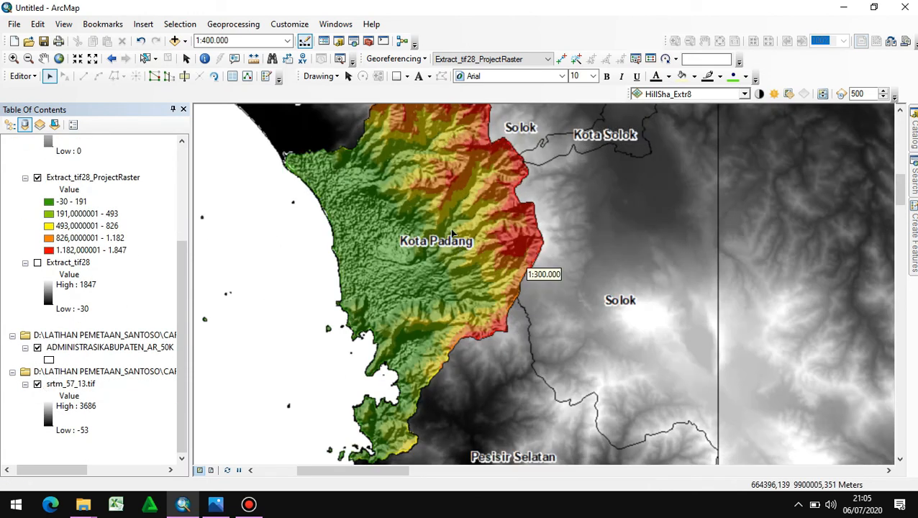
scroll(452, 231, "up", 1)
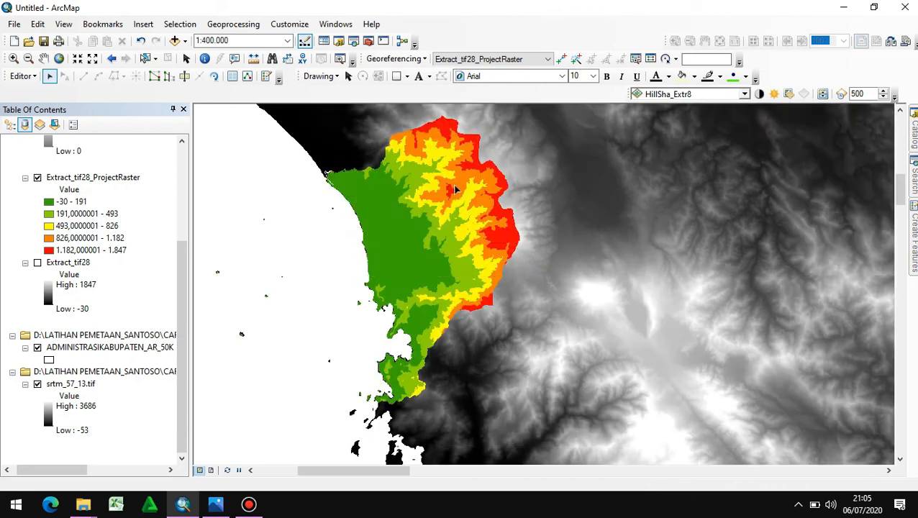
left_click_drag(465, 193, 472, 200)
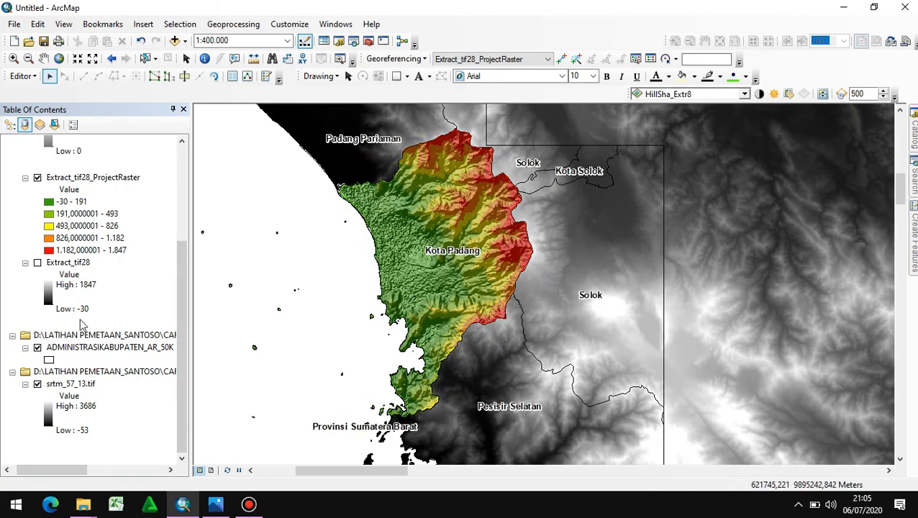
- Turn on the Extract_tif28 layer and hide the srtm_57_13.tif layer
left_click(38, 263)
left_click(38, 264)
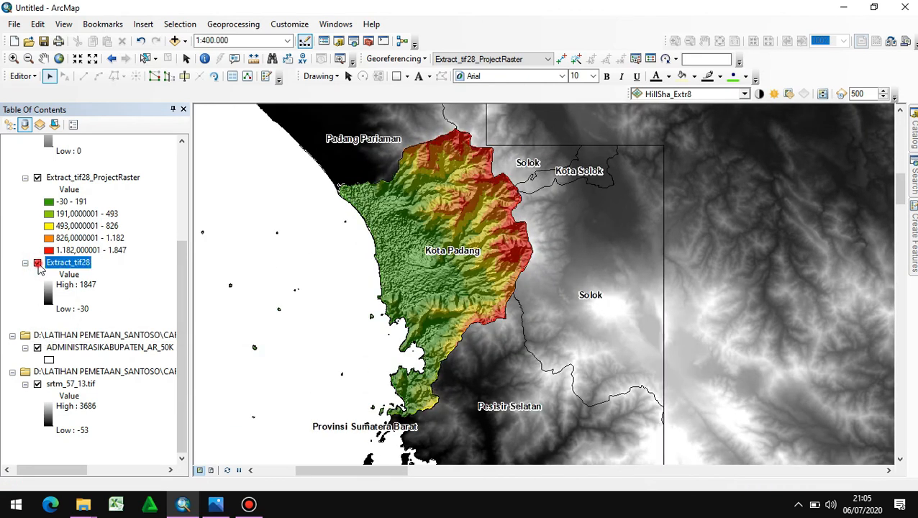
left_click(38, 264)
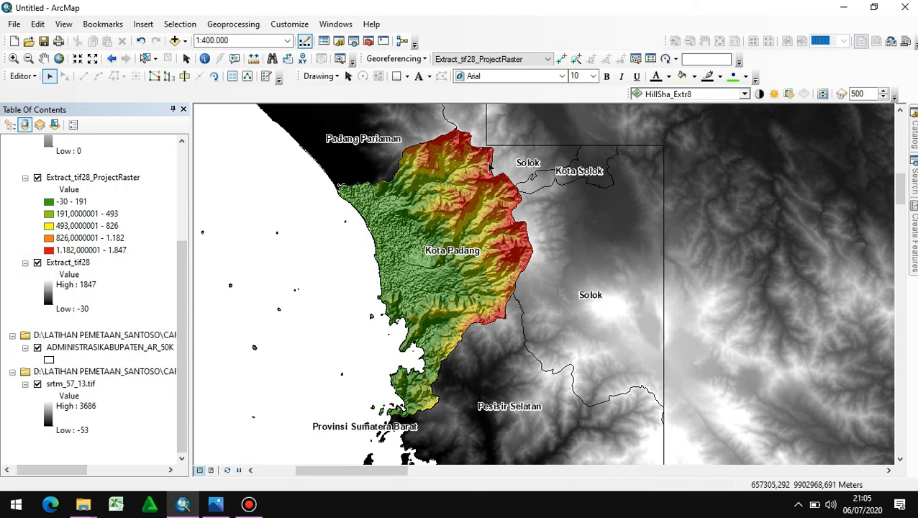
left_click(37, 384)
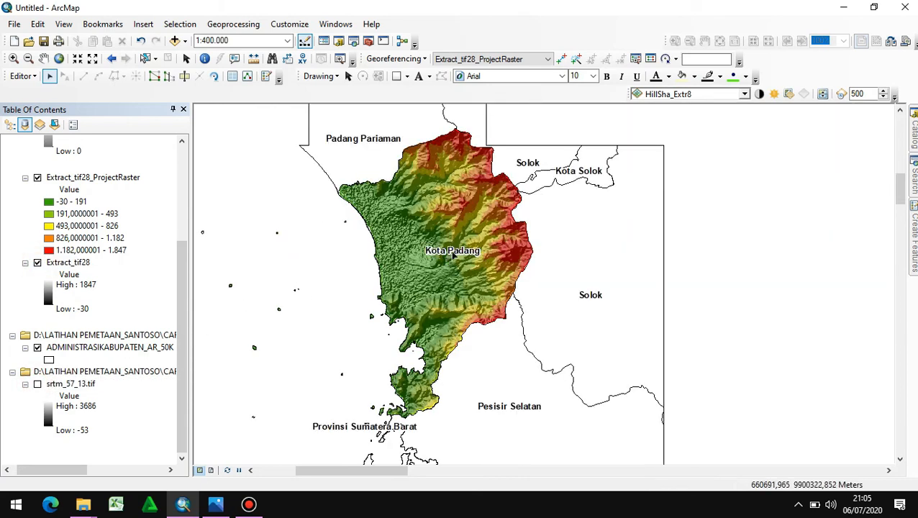
- Show the Contour_Extrac23 layer without the hillshade and compare it with Extract_tif28_ProjectRaster switched off and on
scroll(69, 233, "up", 1)
scroll(69, 234, "up", 3)
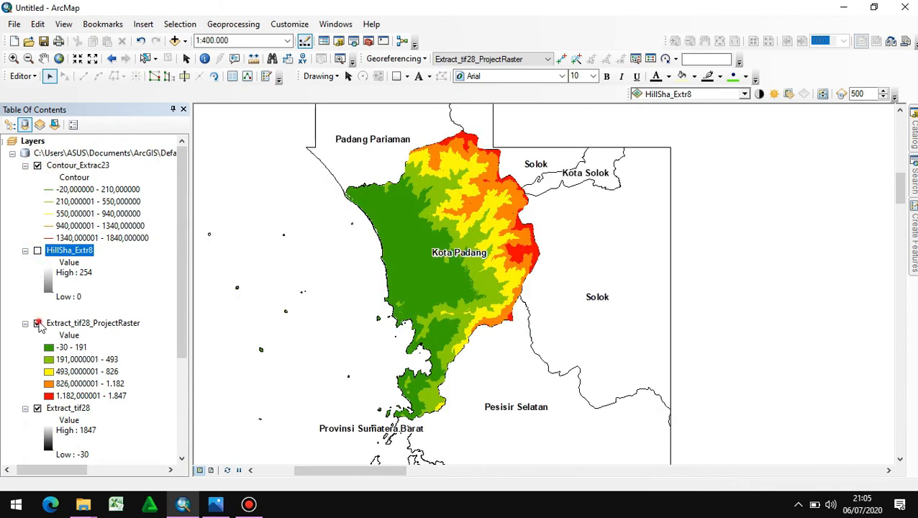
left_click(37, 324)
left_click(37, 324)
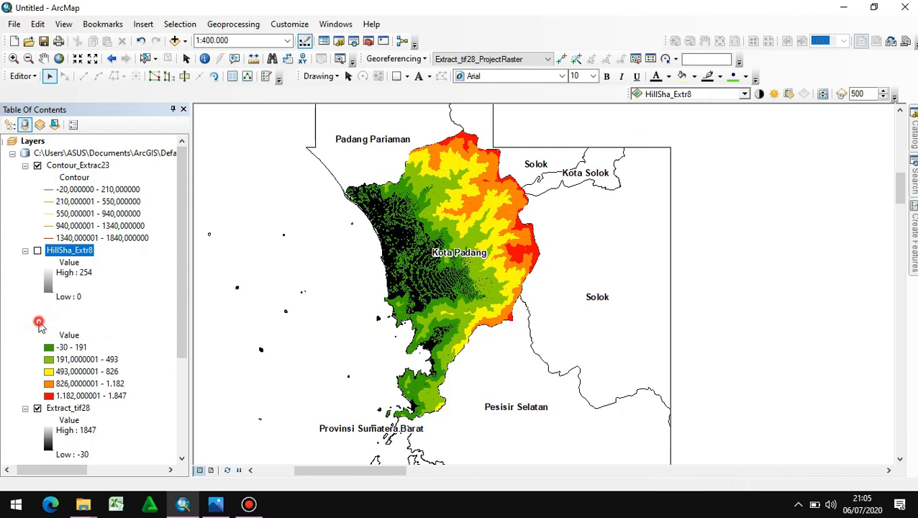
- Hide the Contour_Extrac23 and Extract_tif28 layers and show HillSha_Extr8 over the classified elevation raster
left_click(37, 166)
left_click(37, 250)
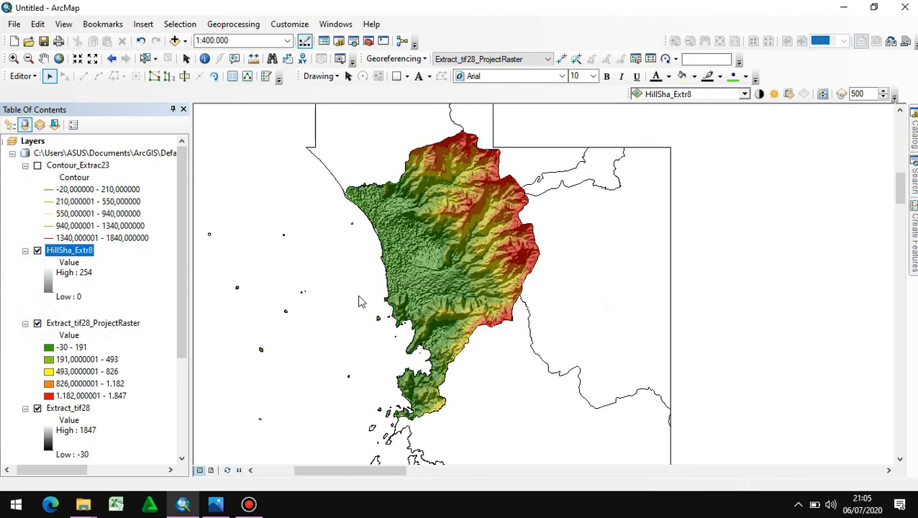
left_click_drag(480, 224, 467, 231)
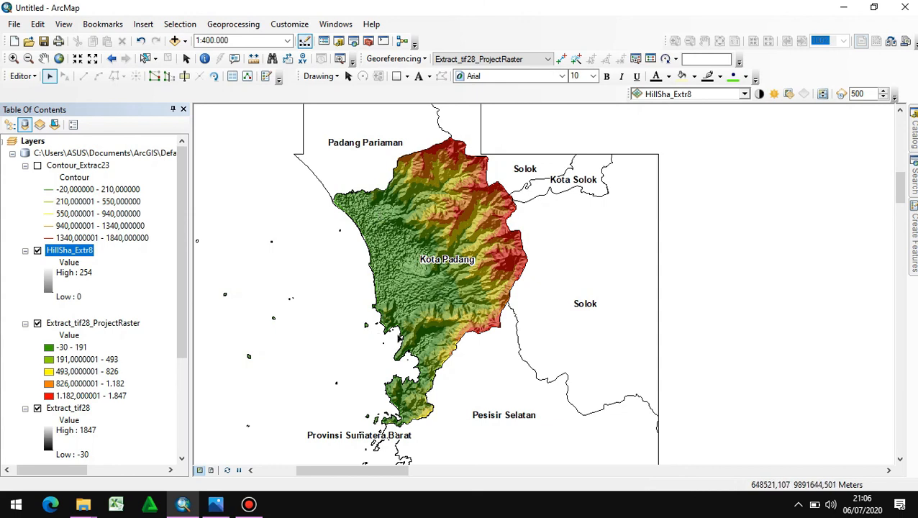
scroll(80, 371, "down", 4)
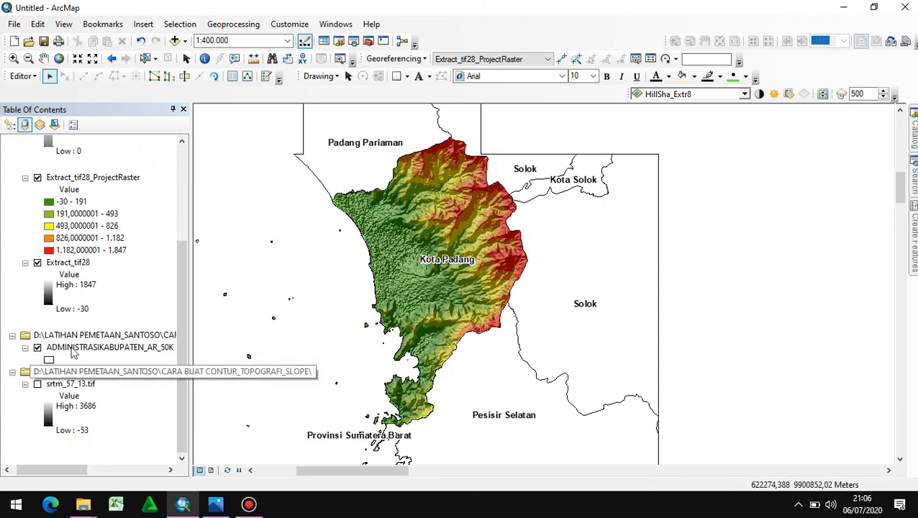
left_click(38, 264)
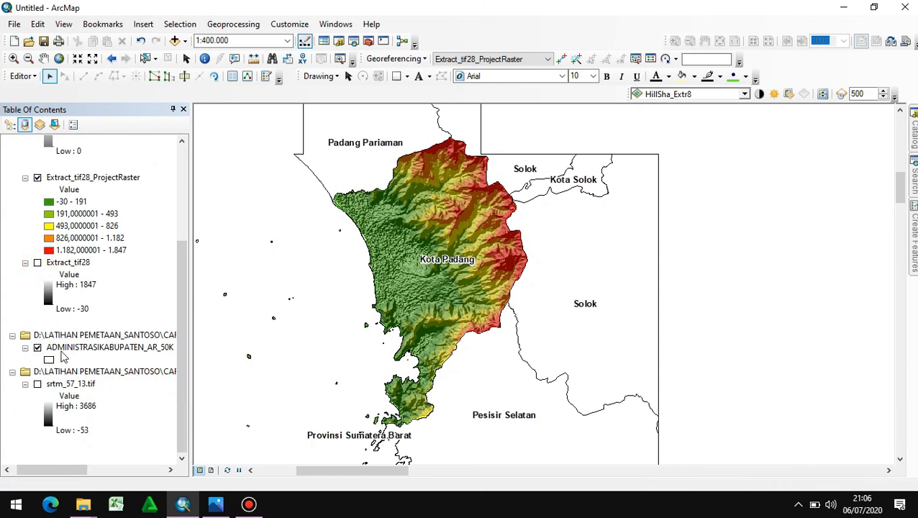
- Add the ADMINISTRASI_LN_50K boundary line shapefile from the KOTAPADANG folder in File Explorer to the ArcMap layers
mouse_move(86, 504)
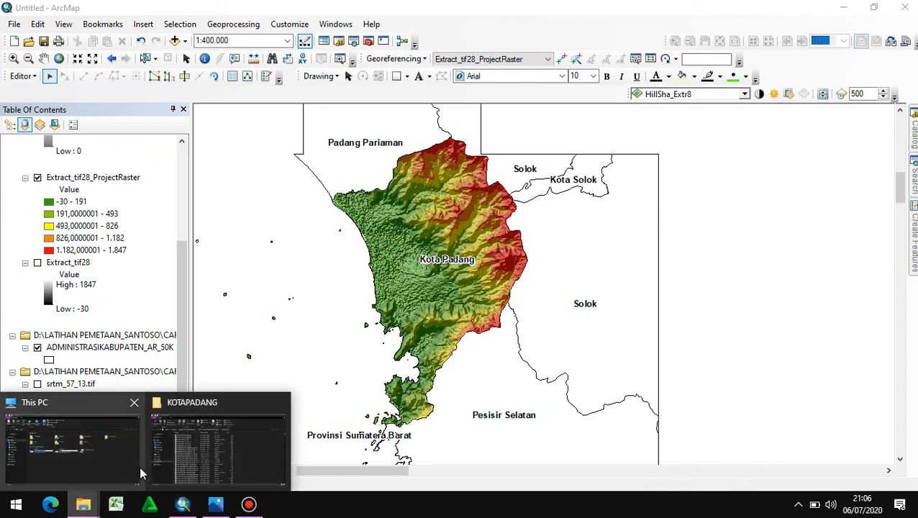
left_click(173, 468)
scroll(270, 258, "down", 2)
scroll(269, 257, "up", 2)
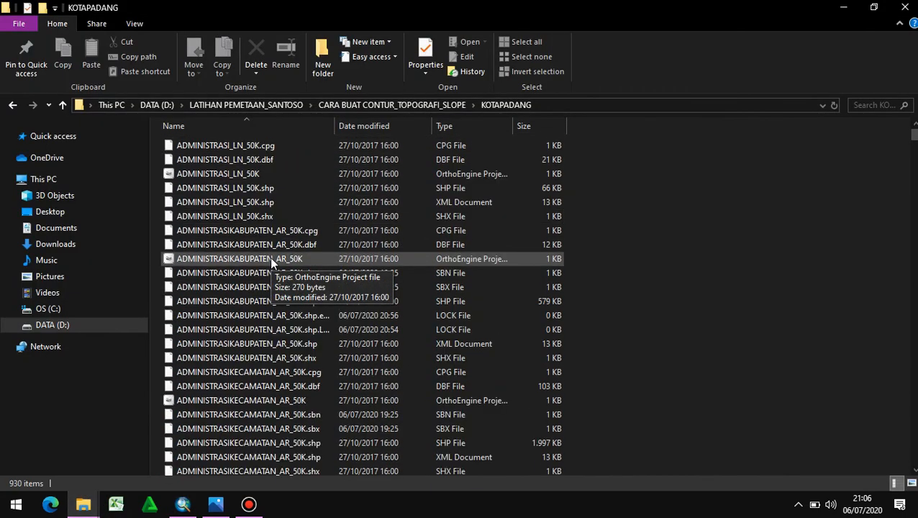
left_click_drag(584, 137, 100, 146)
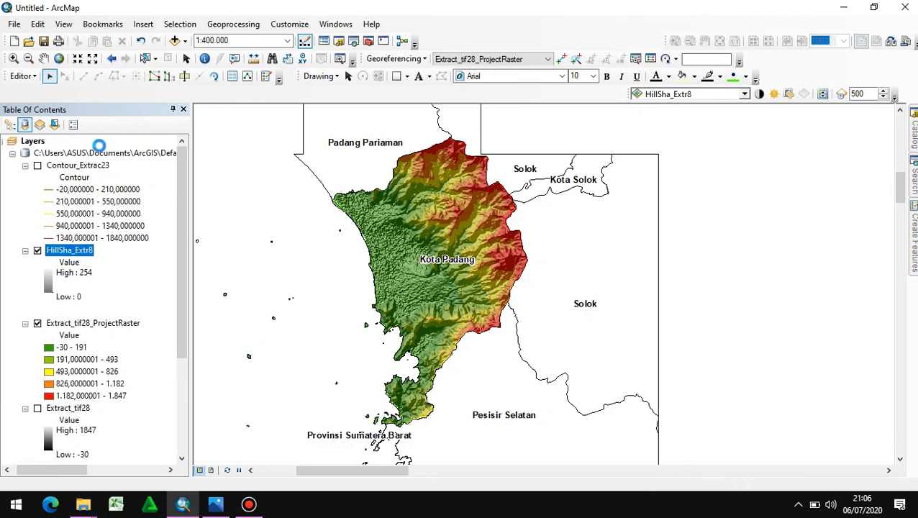
left_click(119, 164)
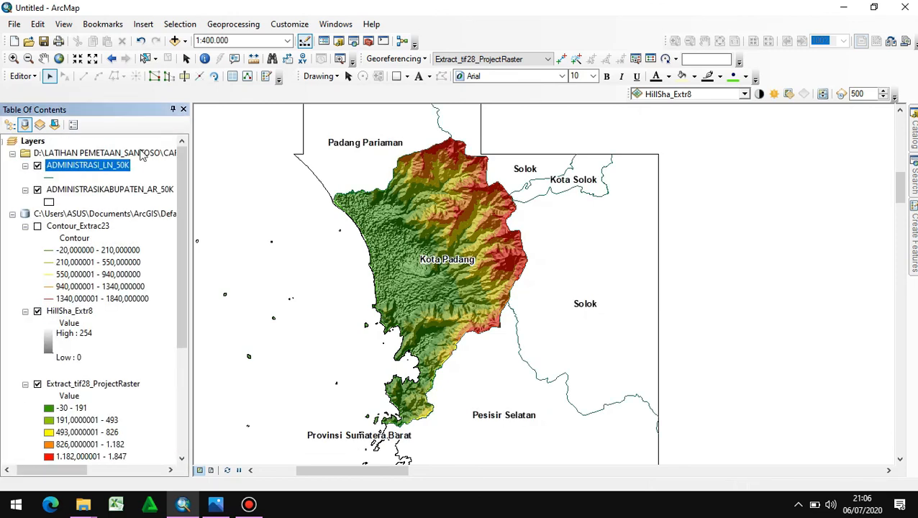
- Symbolize the ADMINISTRASI_LN_50K layer with the Dashed 1 Long 2 Short line style at a width of 3
left_click(81, 166)
right_click(83, 169)
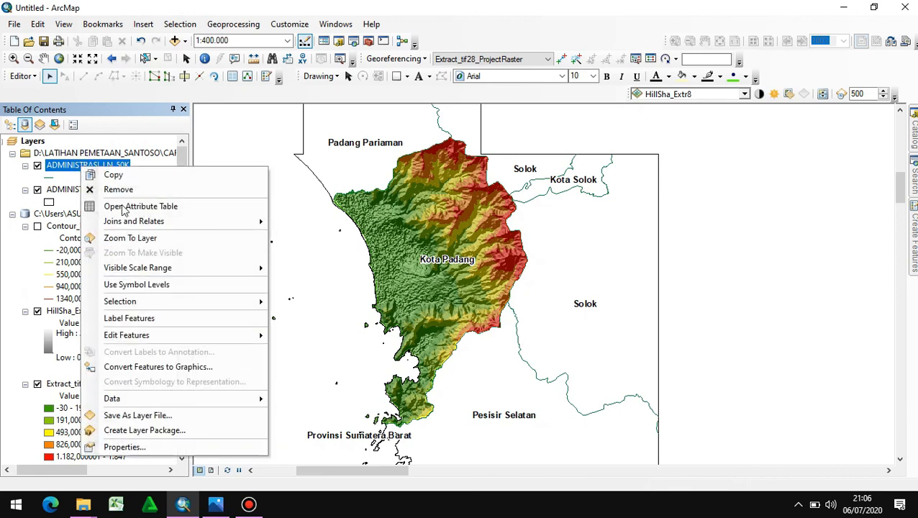
left_click(50, 180)
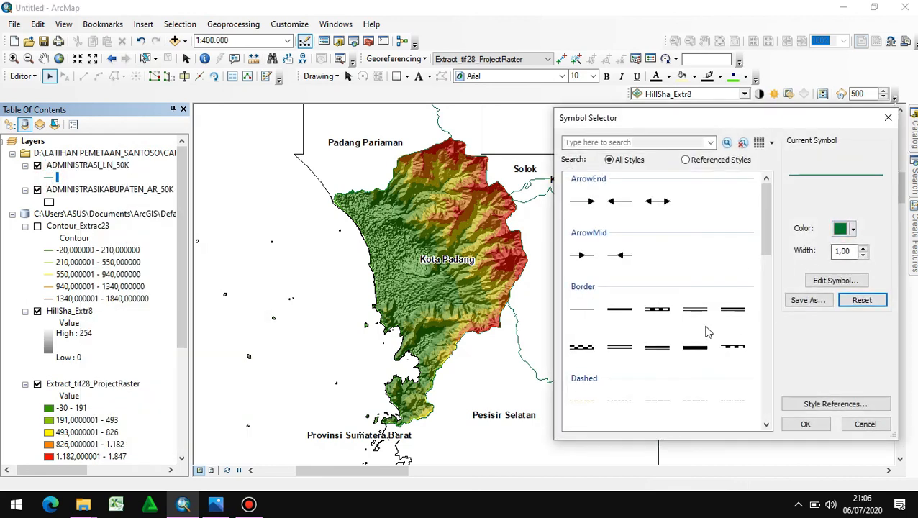
scroll(706, 331, "down", 5)
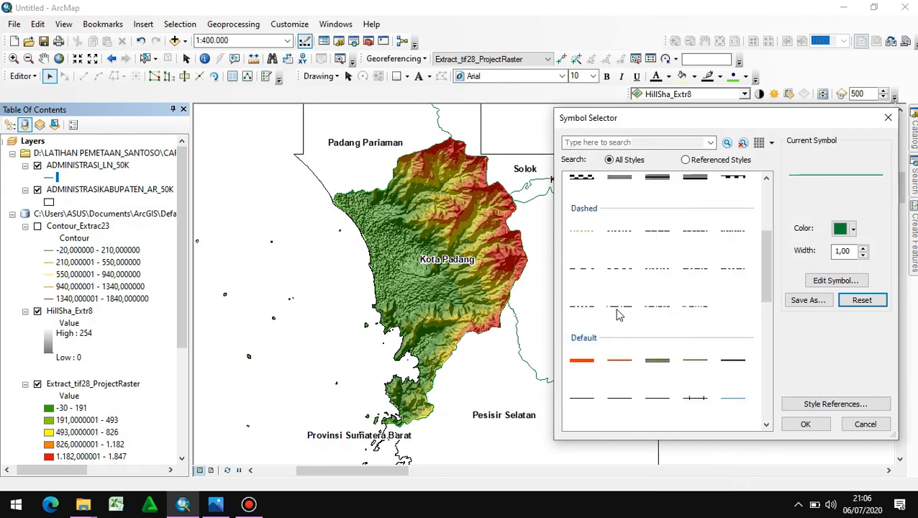
left_click(727, 269)
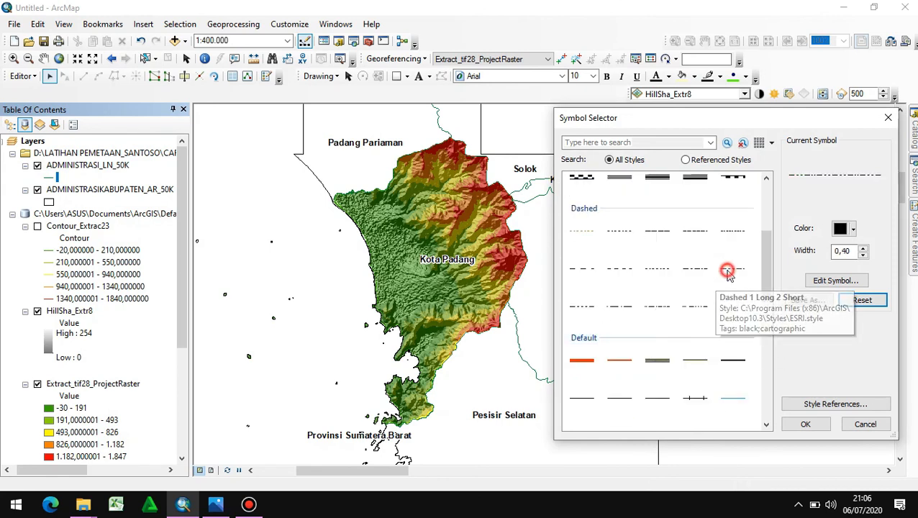
double_click(854, 251)
type("3")
left_click(805, 423)
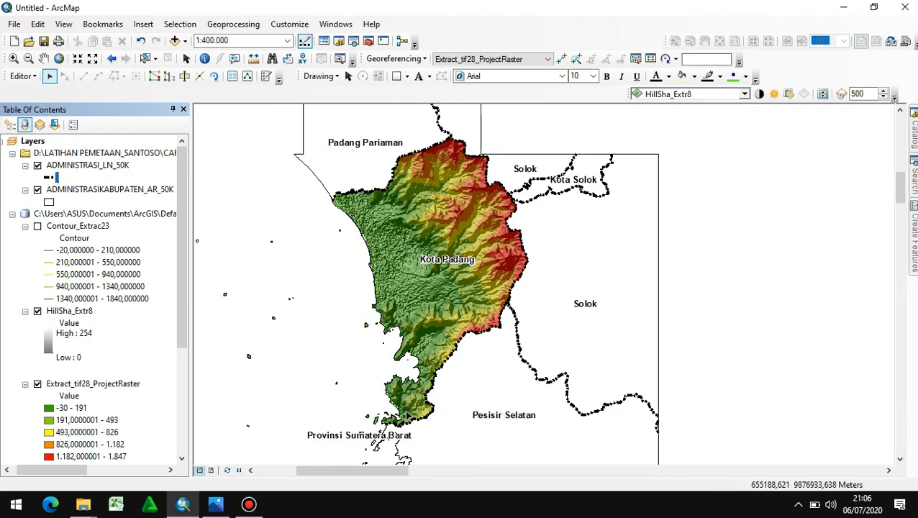
left_click_drag(534, 222, 540, 222)
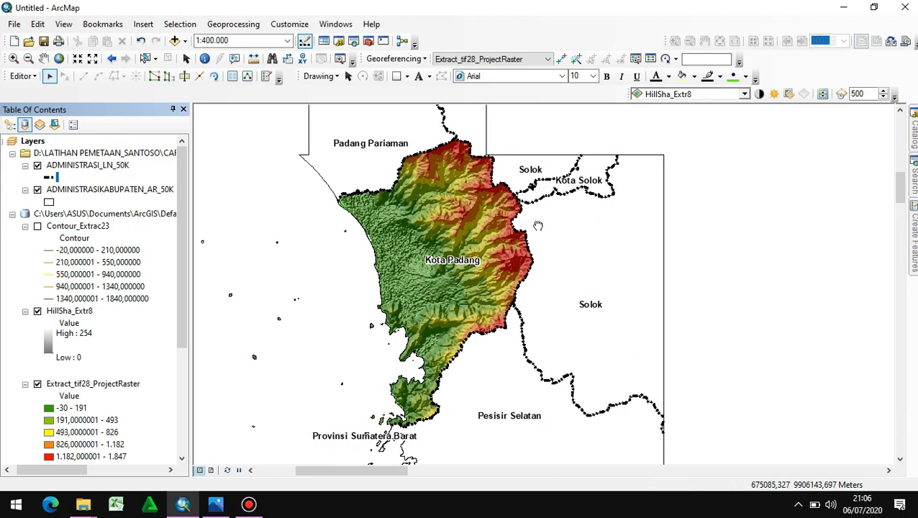